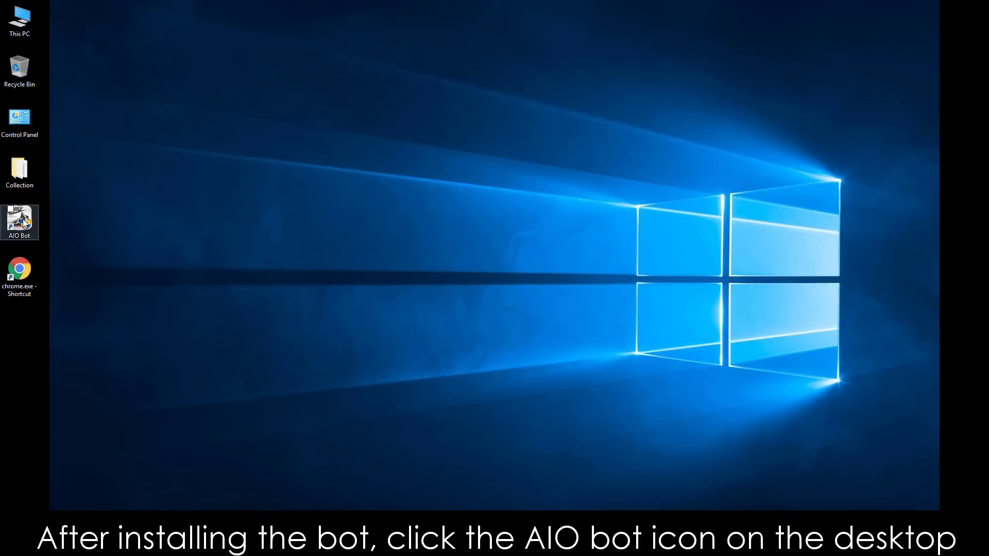
Launch AIO Bot from the desktop, allow it to make changes, and activate it with the activation key.
double_click(24, 223)
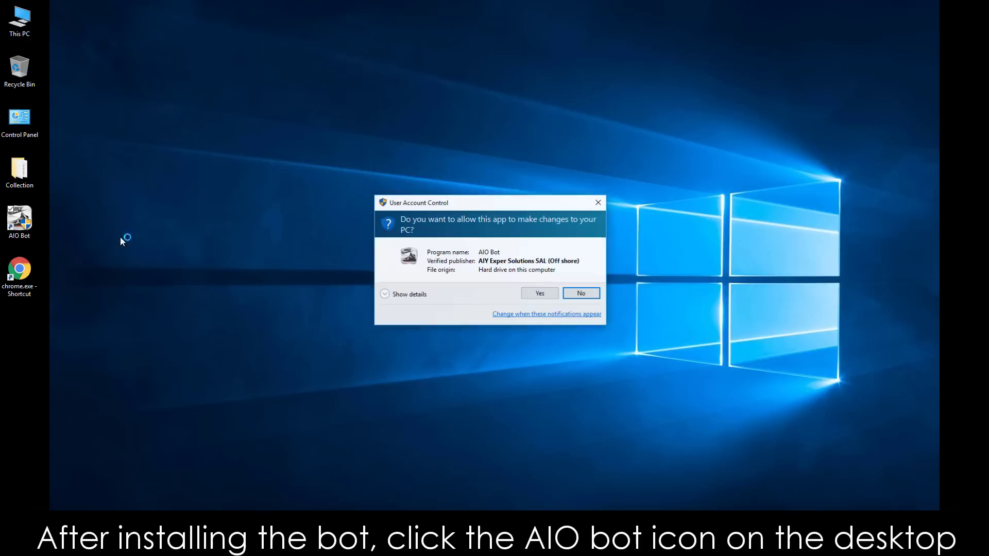
click(540, 294)
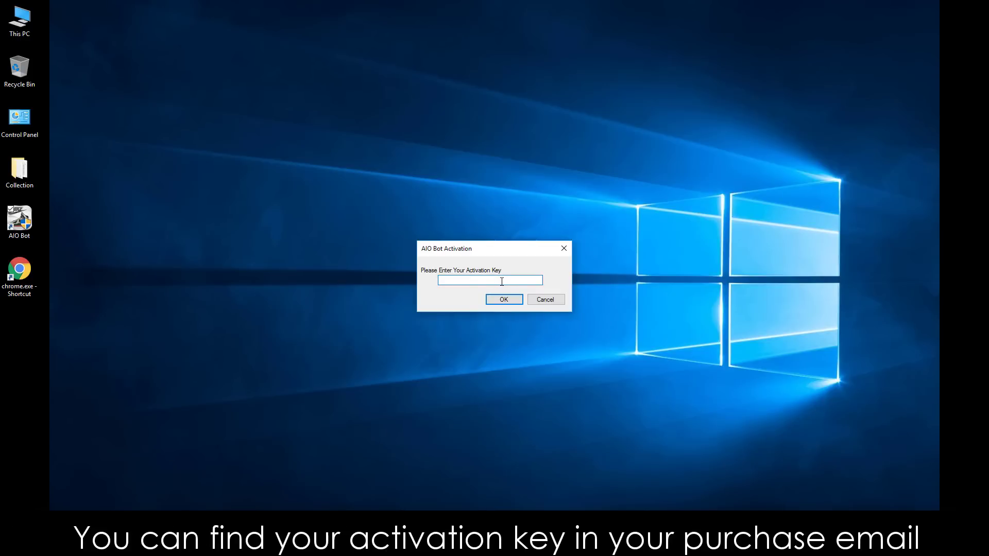
key(ctrl+v)
click(504, 300)
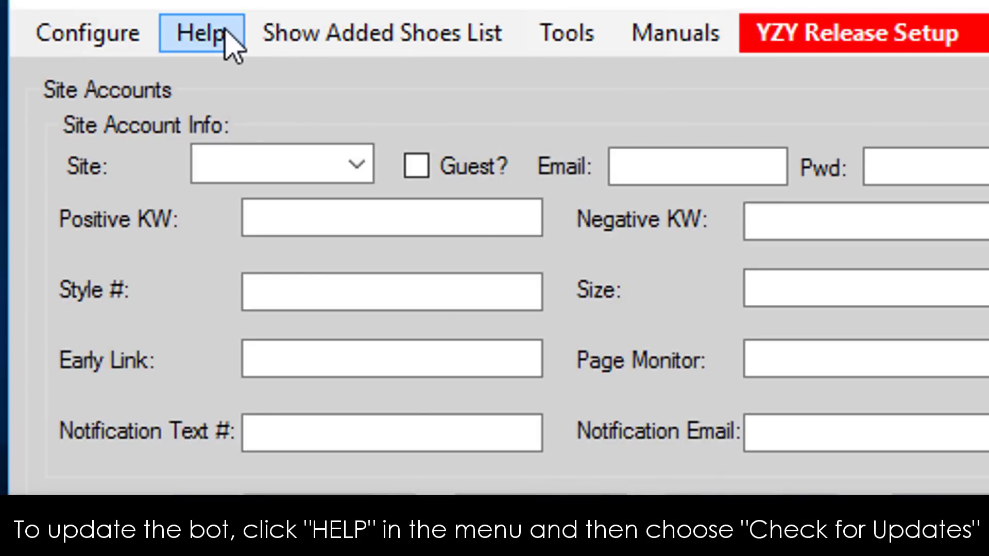
Check AIO Bot for updates and install the downloaded update.
click(232, 46)
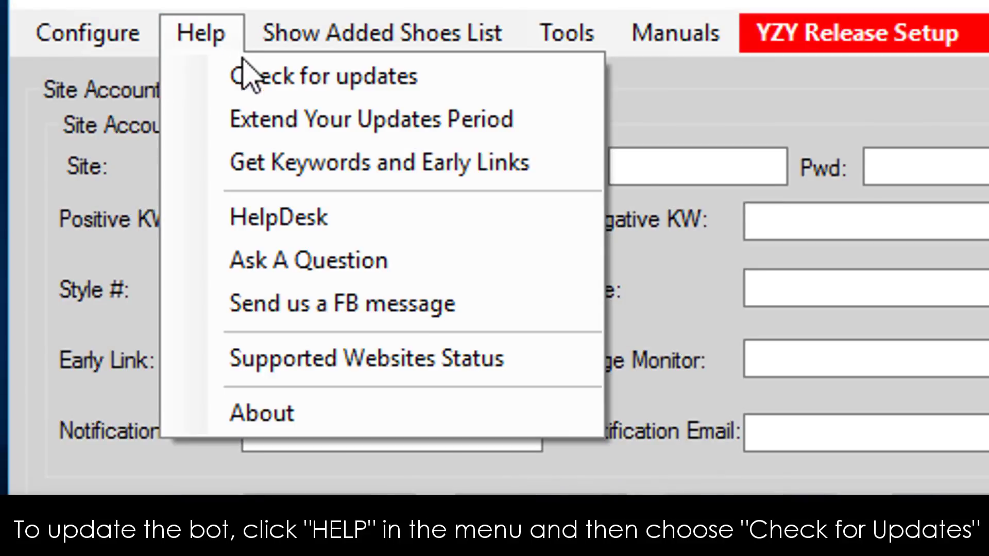
click(250, 76)
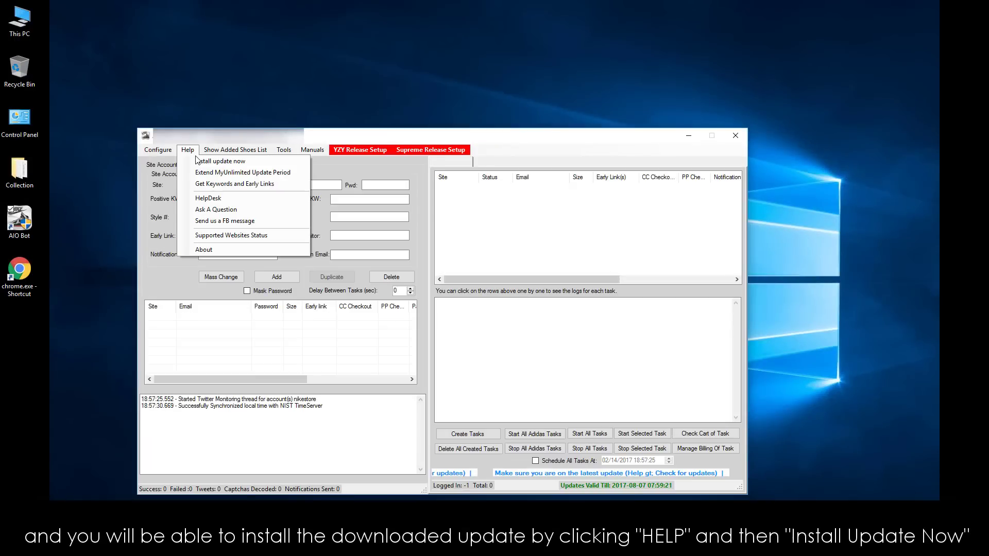
click(198, 161)
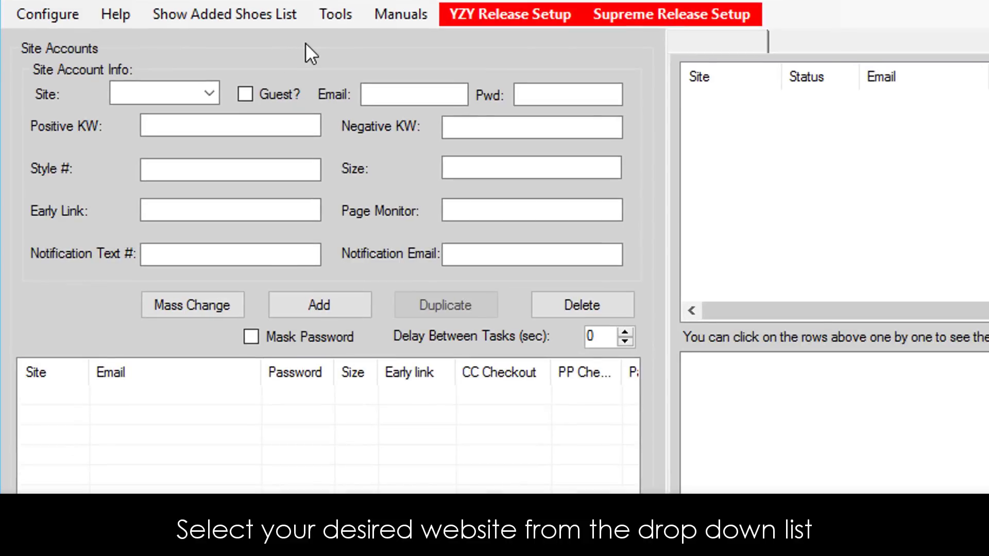
click(210, 93)
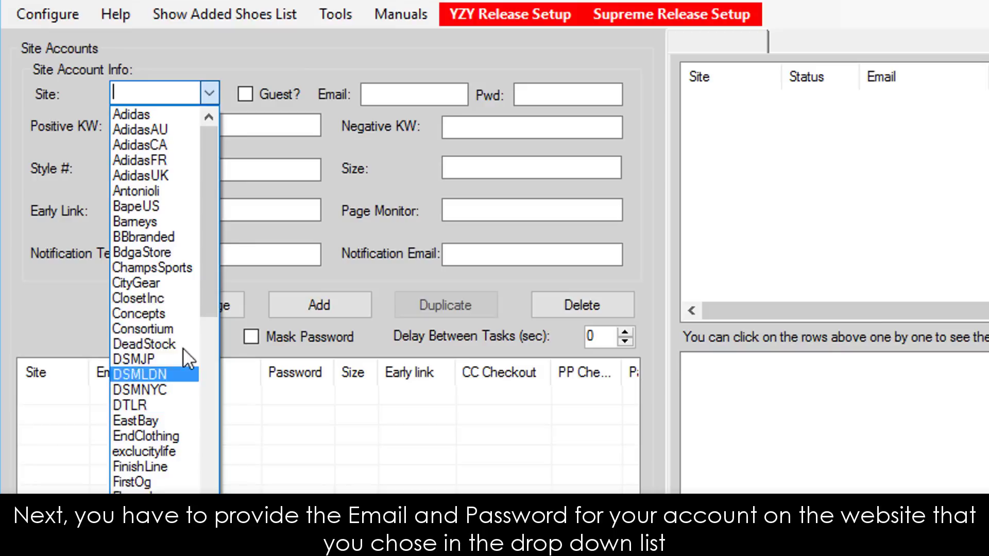
click(211, 93)
click(410, 94)
click(525, 98)
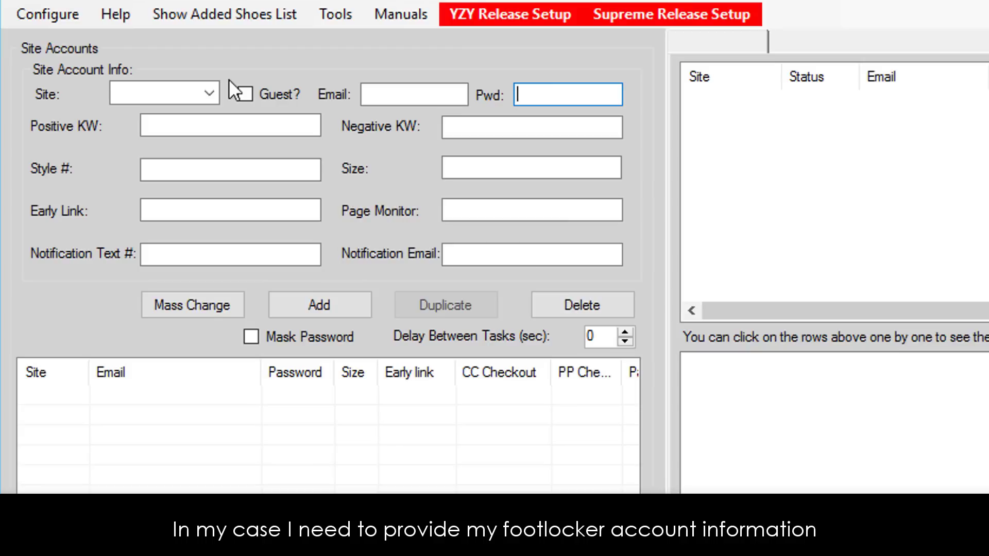
Choose FootLocker as the site and enable the guest account option, dismissing the guest checkout notice.
click(208, 93)
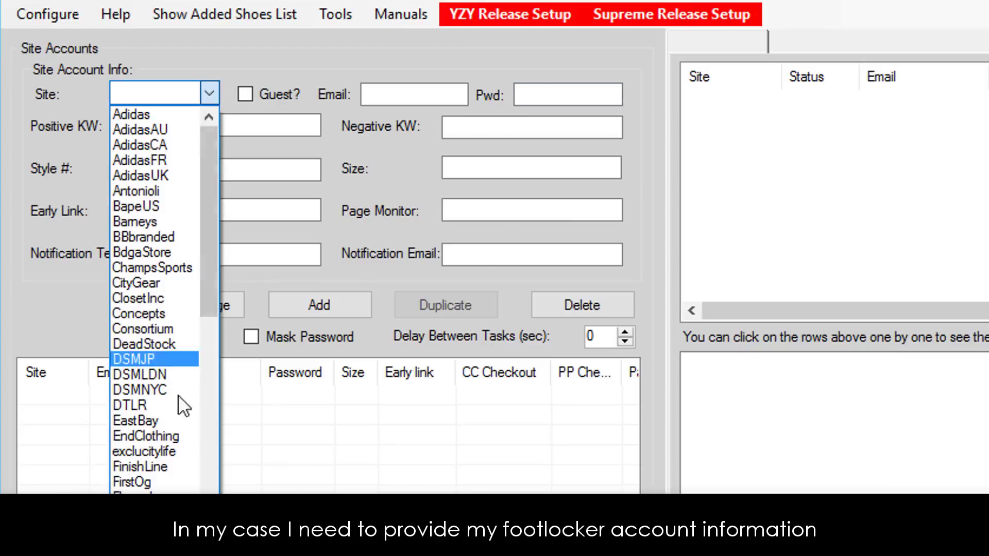
text(FootLocker)
key(Return)
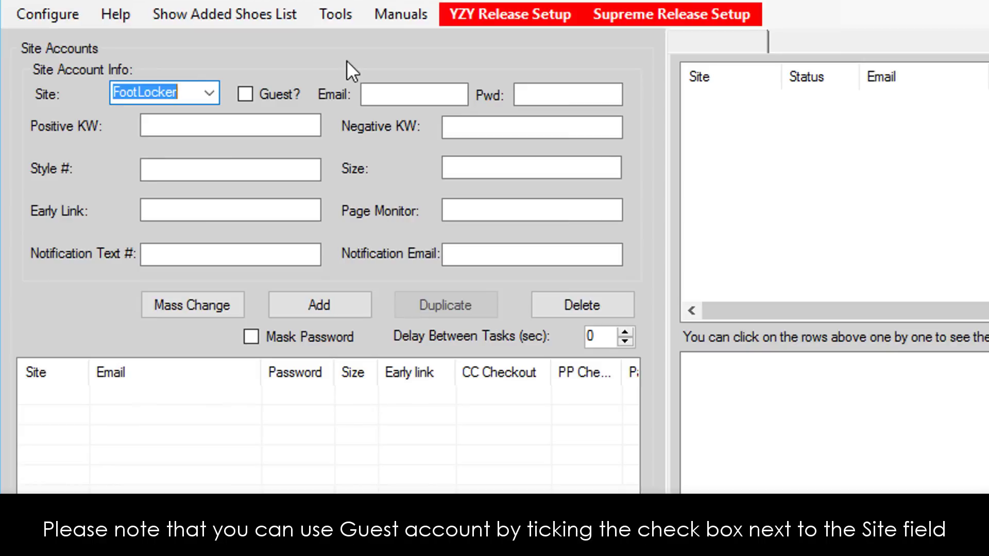
click(245, 94)
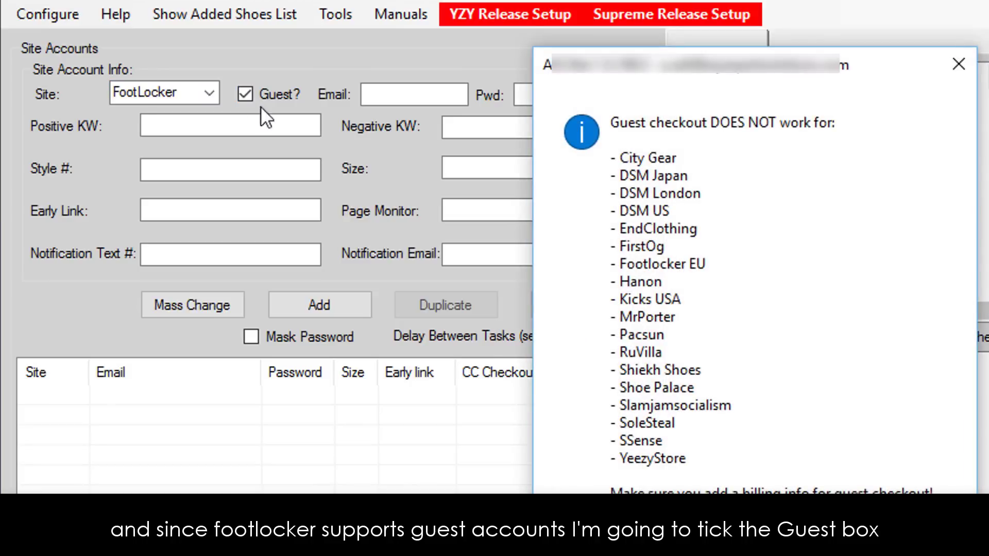
key(Return)
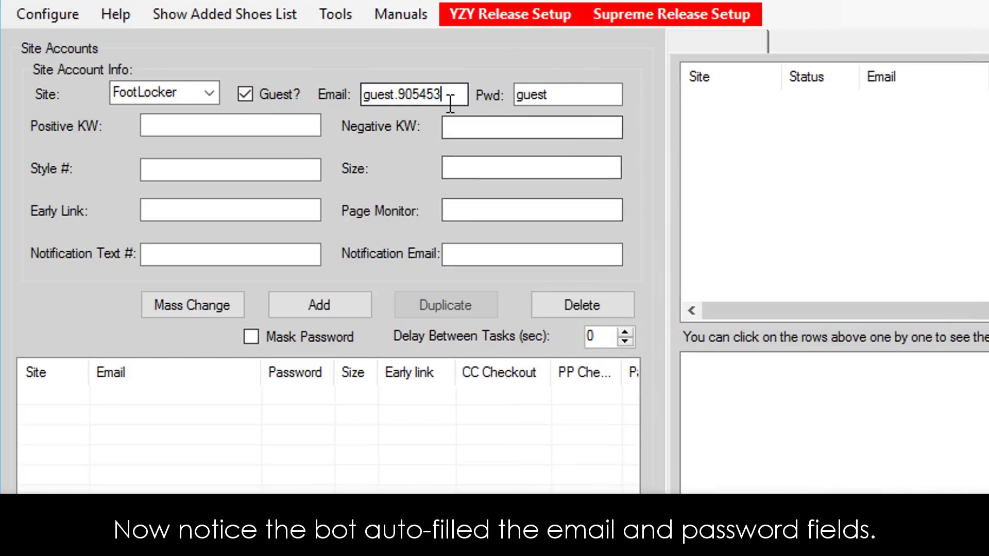
Enter xxx as the positive keyword and 7 as the size, leaving the negative keyword and style number empty.
key(Tab)
key(Tab)
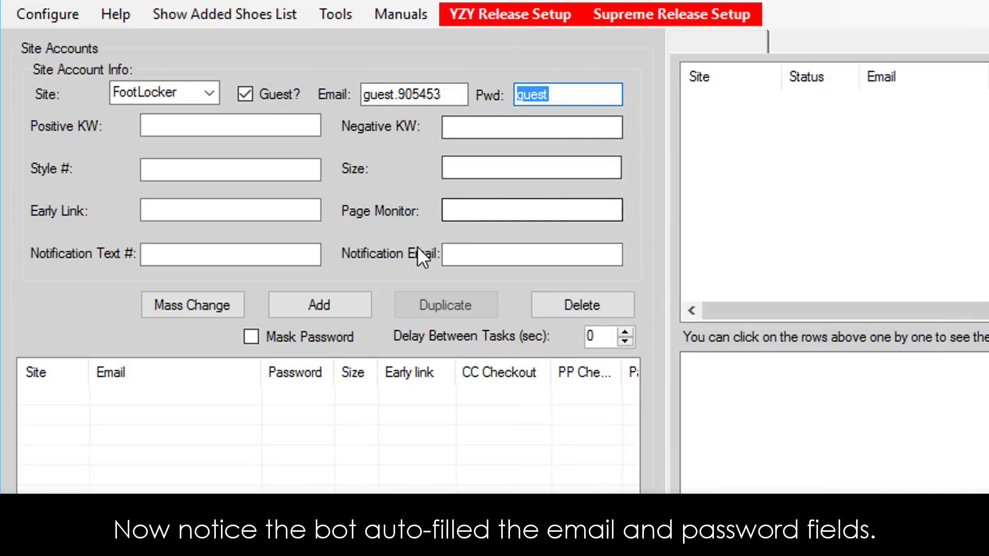
key(Tab)
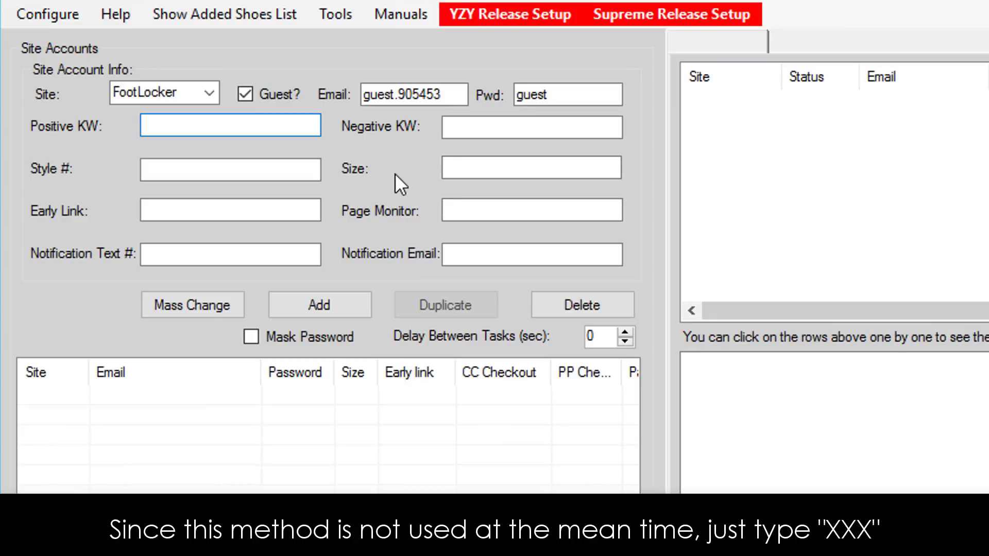
text(xxx)
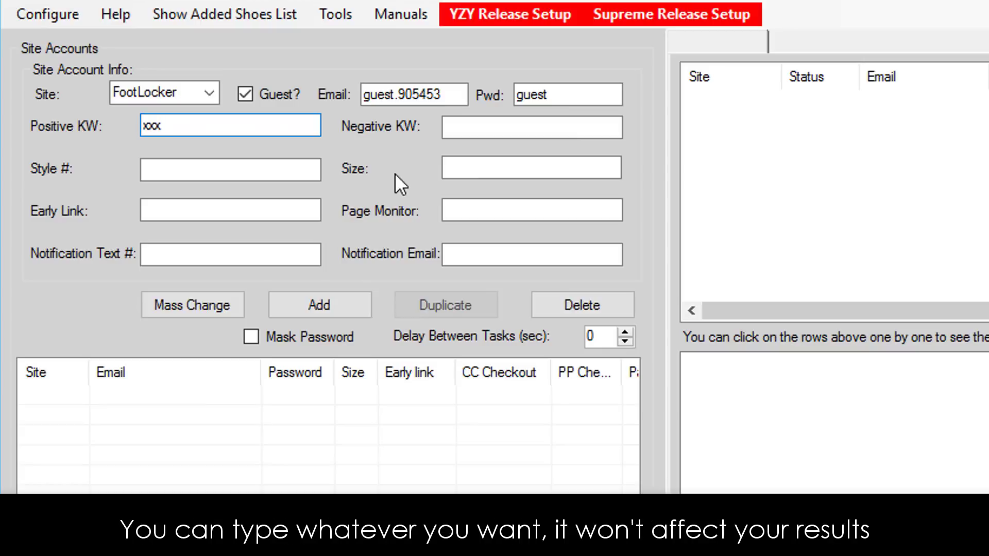
click(565, 125)
click(301, 171)
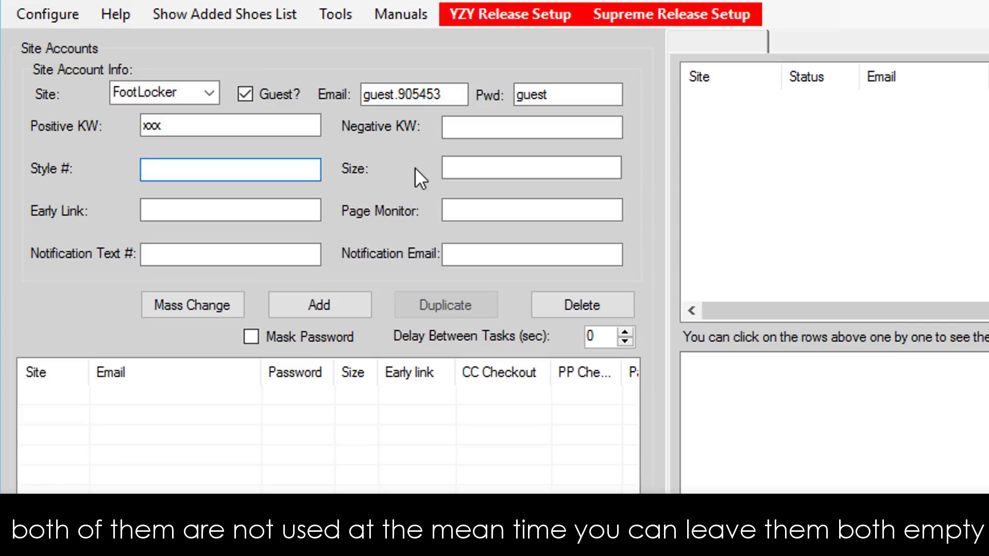
click(525, 169)
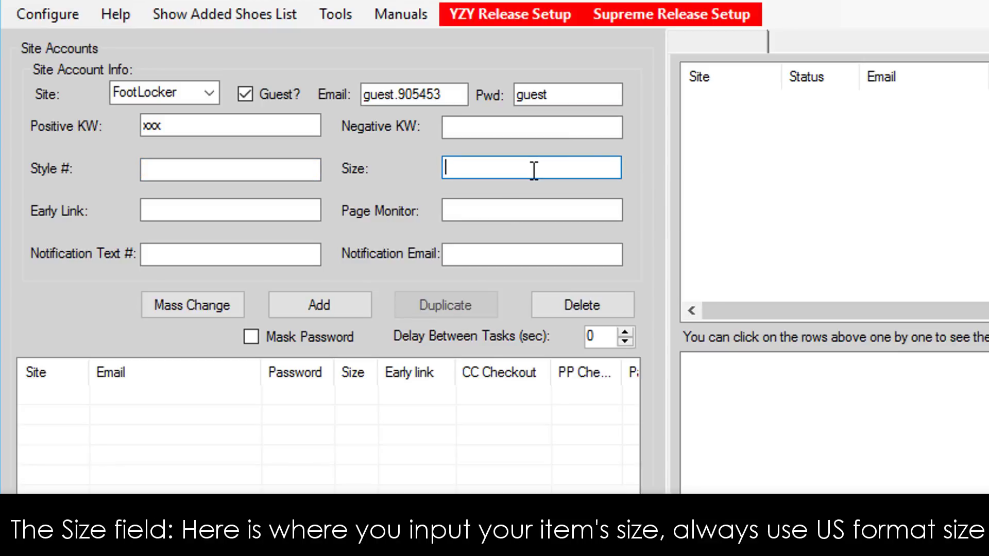
text(7)
click(311, 214)
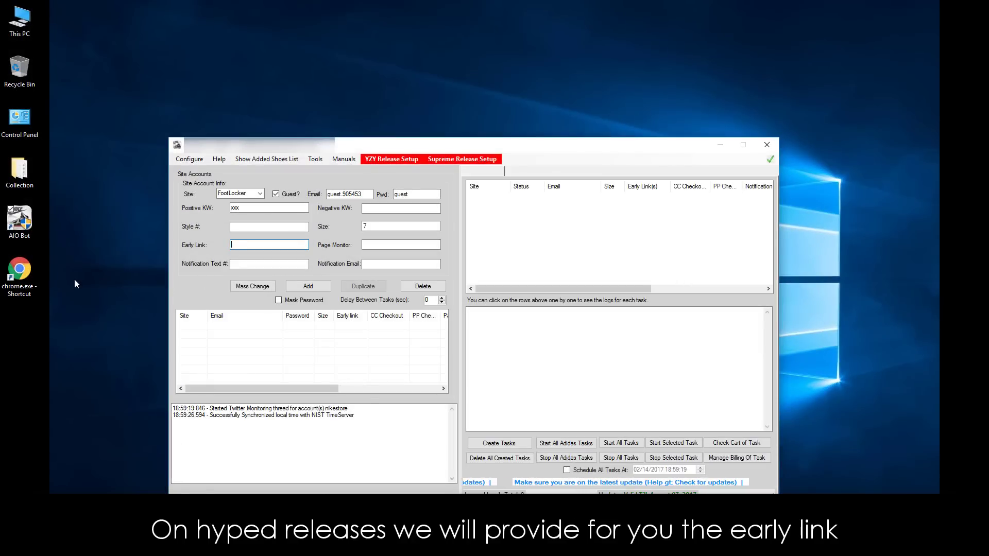
double_click(31, 272)
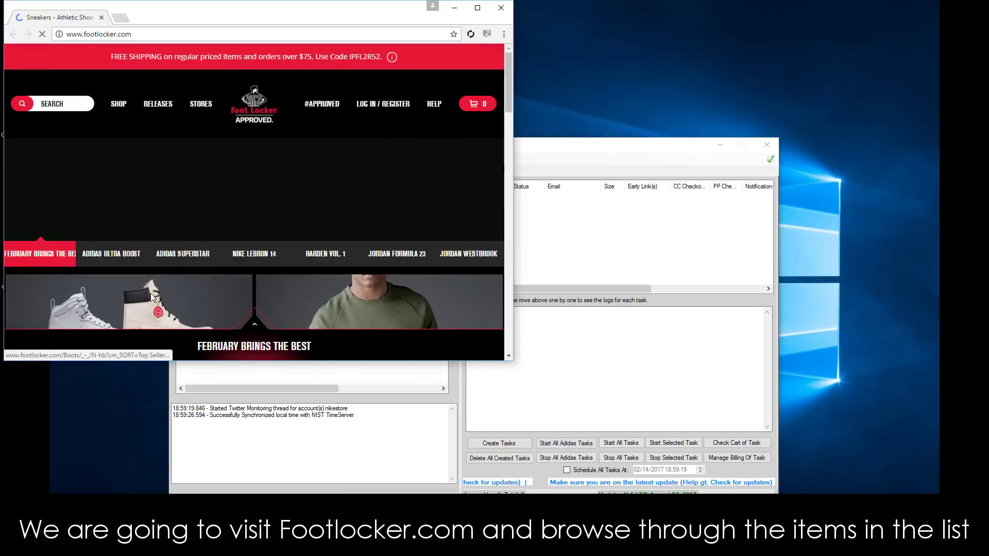
click(150, 292)
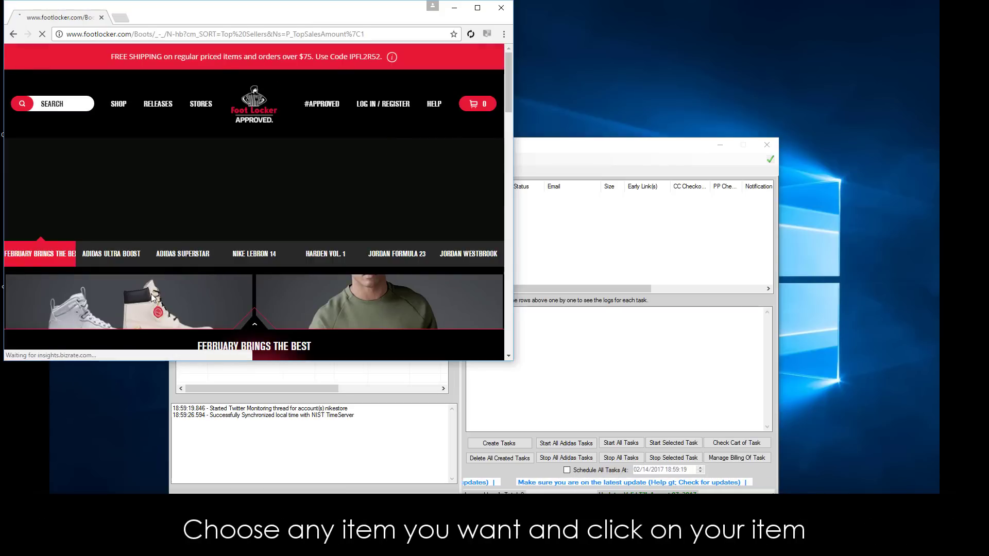
scroll(217, 232, down, 3)
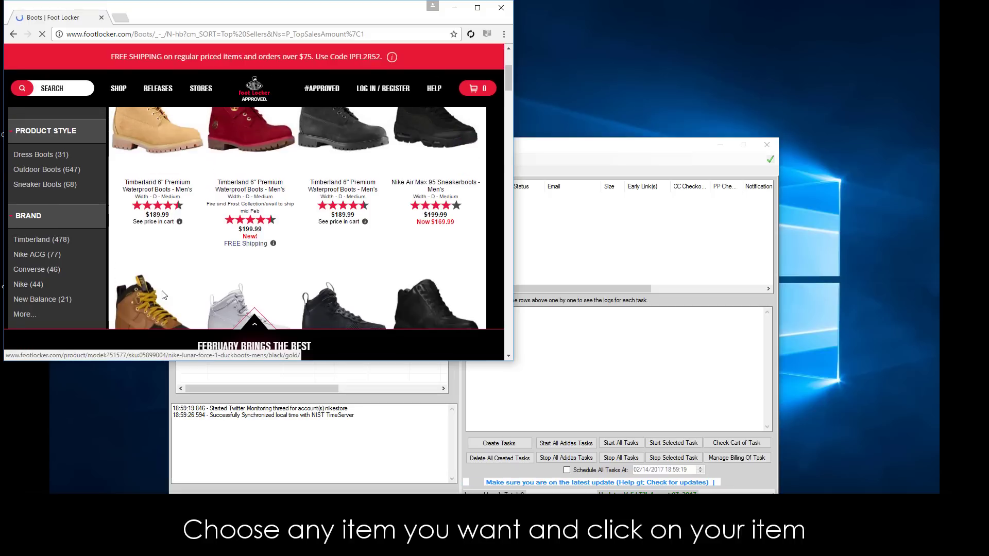
click(296, 32)
text(www.footlocker.com/product/model:251577/sku:05899004/nike-lunar-force-1-duckboots-mens/black/gold/)
key(Return)
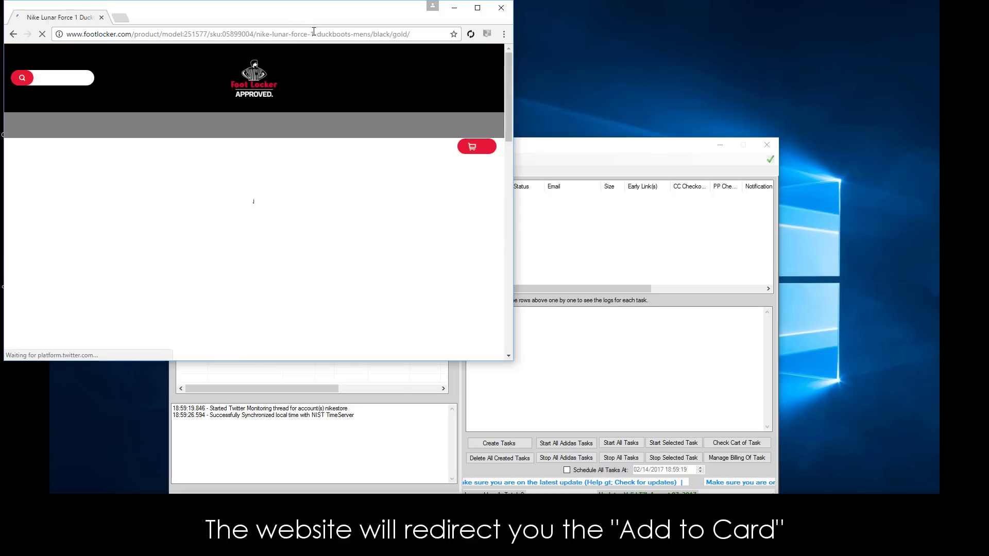
Copy the duckboots product page address and paste it as the early link in AIO Bot.
click(340, 127)
right_click(337, 27)
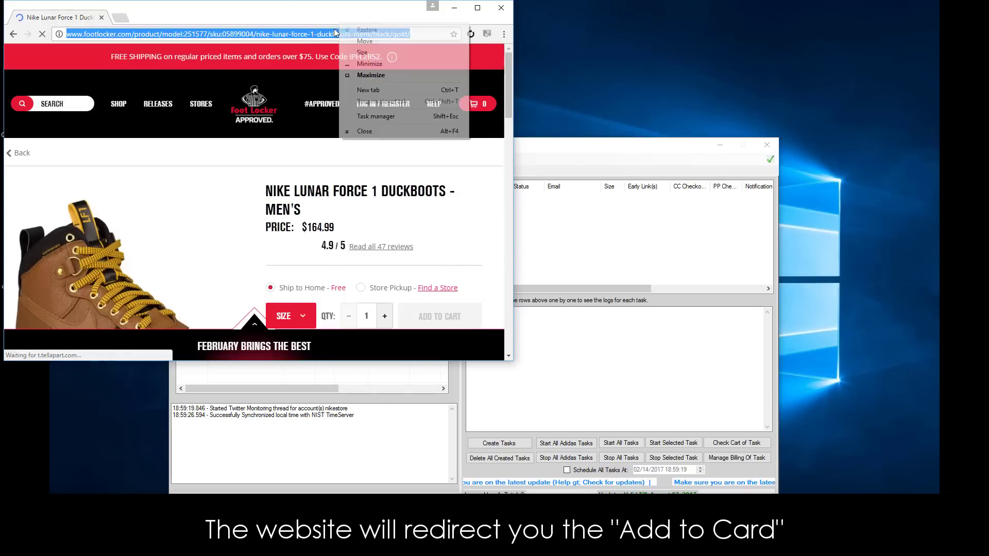
click(361, 67)
right_click(331, 35)
click(355, 66)
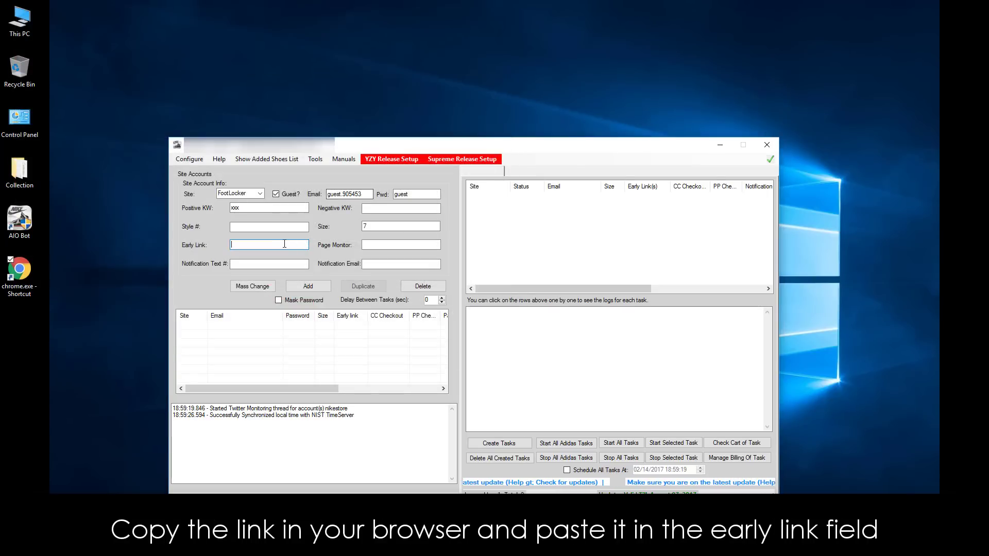
right_click(282, 246)
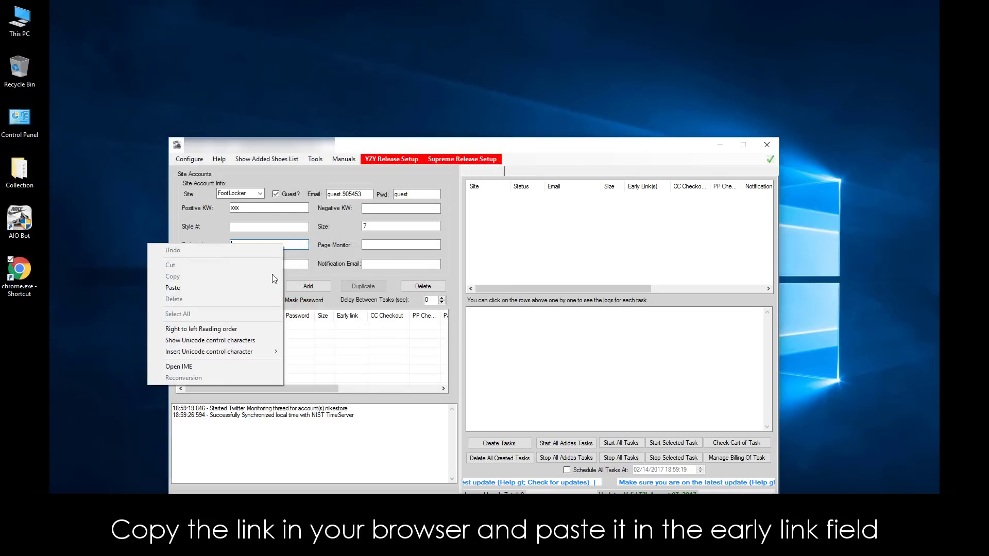
click(244, 287)
Add the size 7 FootLocker task to the task list, leaving page monitor and notification details empty.
click(398, 245)
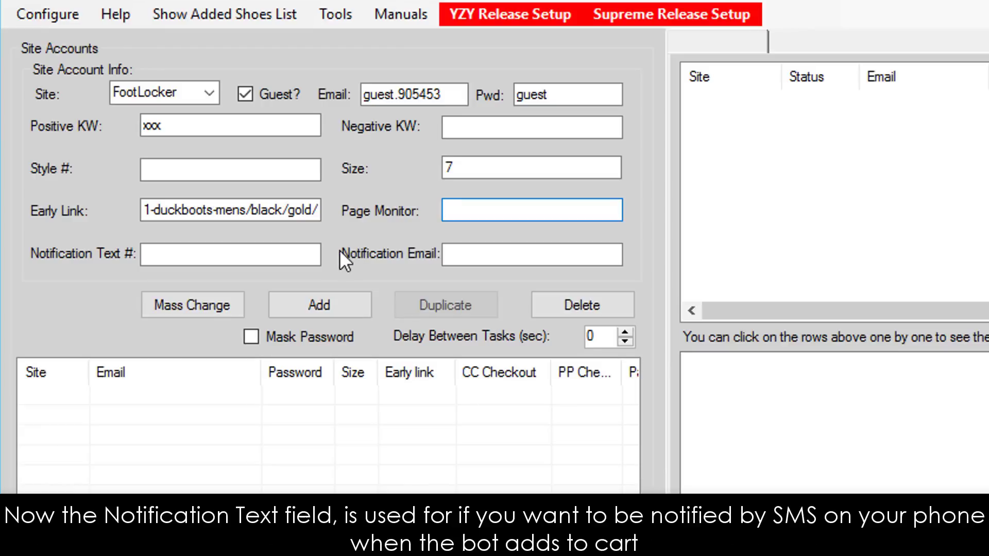
click(319, 254)
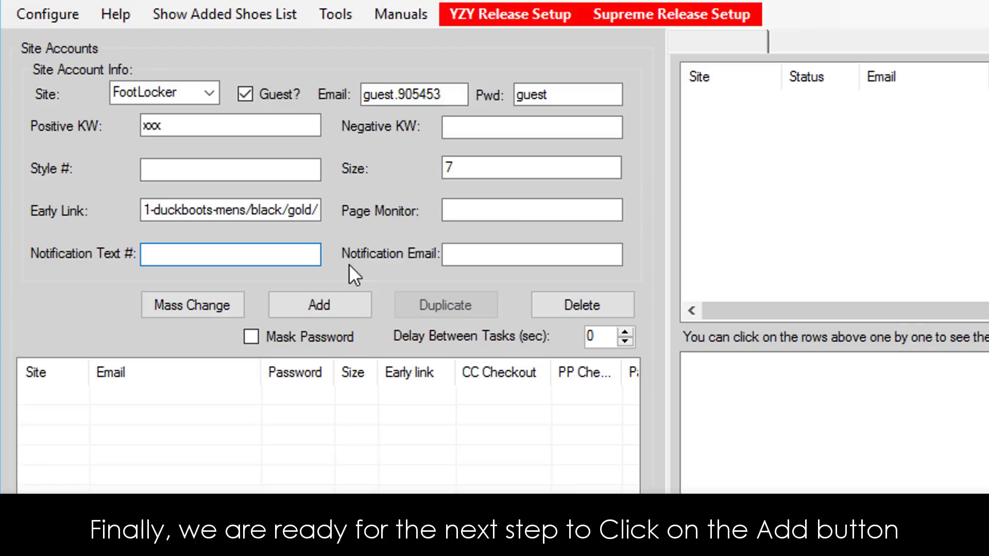
click(332, 302)
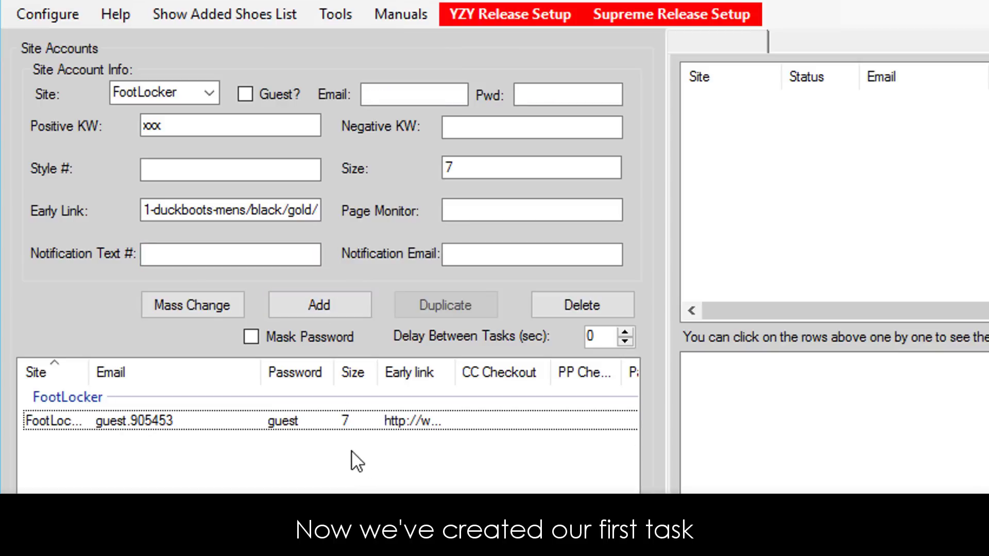
click(363, 419)
click(360, 468)
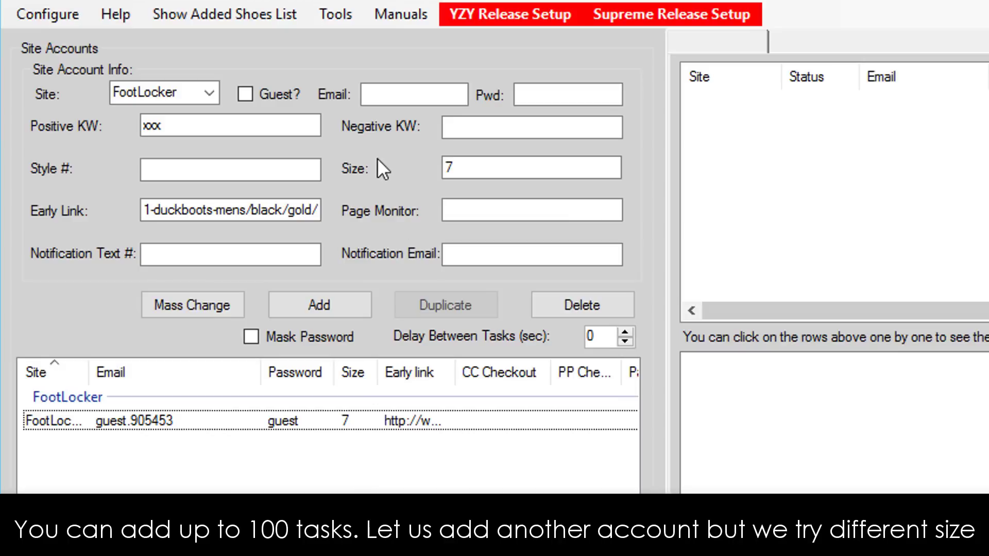
Add a second FootLocker guest task for the same early link with size 8.
click(246, 93)
double_click(530, 167)
text(8)
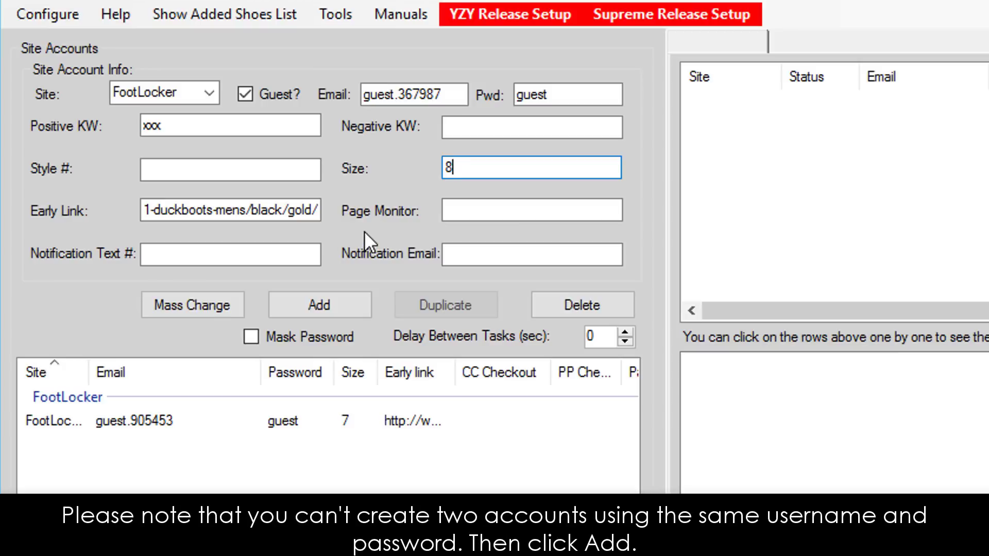
click(343, 303)
click(344, 475)
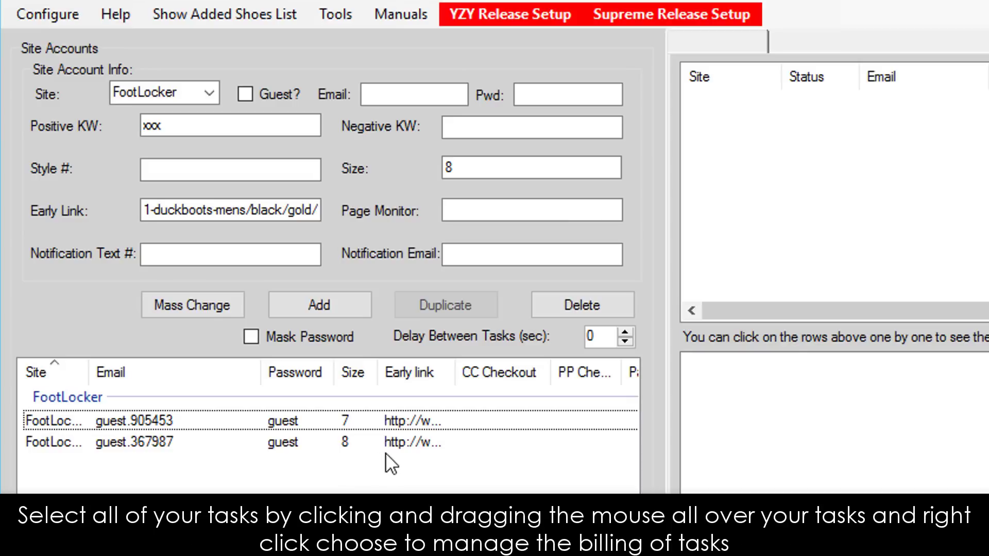
Open billing management for both FootLocker tasks and accept the autocheckout notice.
drag(383, 487, 444, 407)
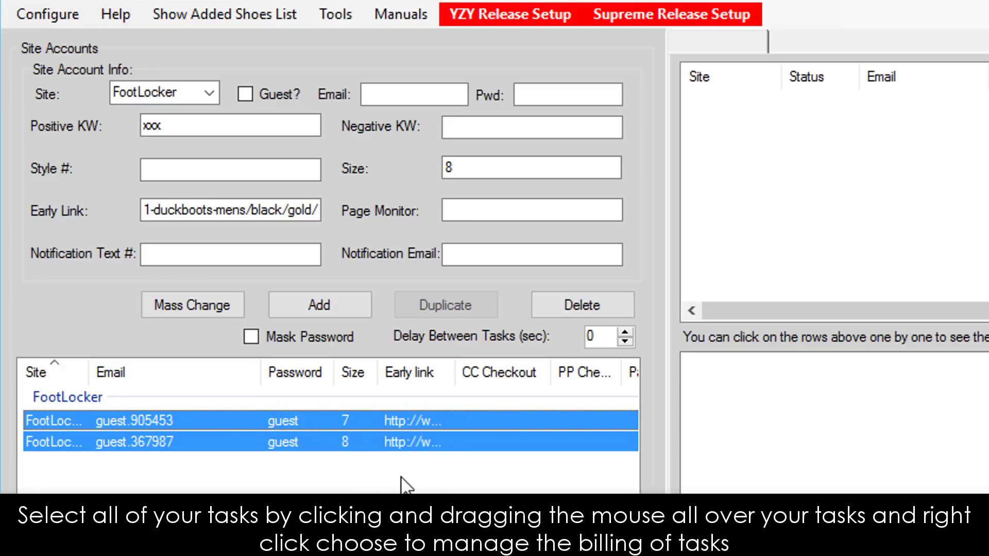
right_click(419, 420)
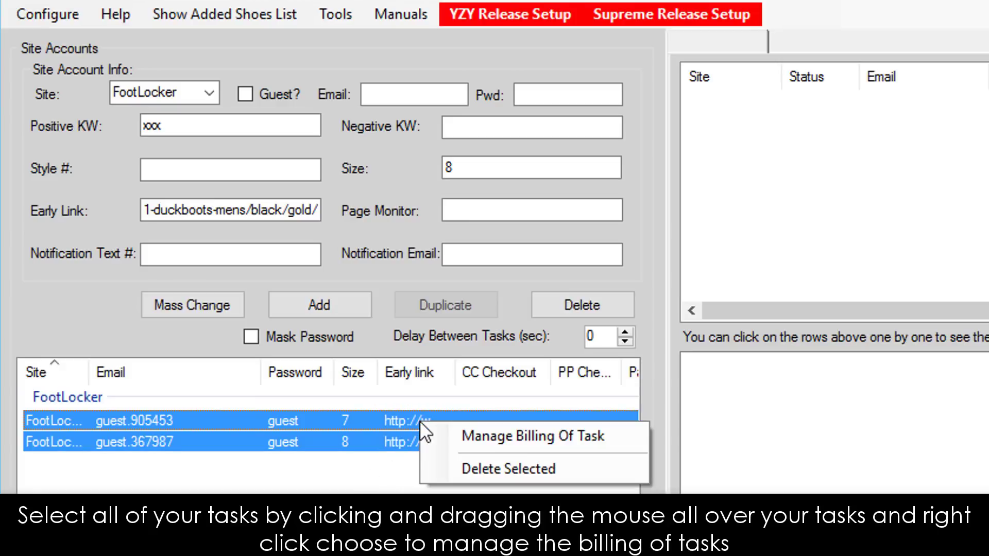
click(455, 438)
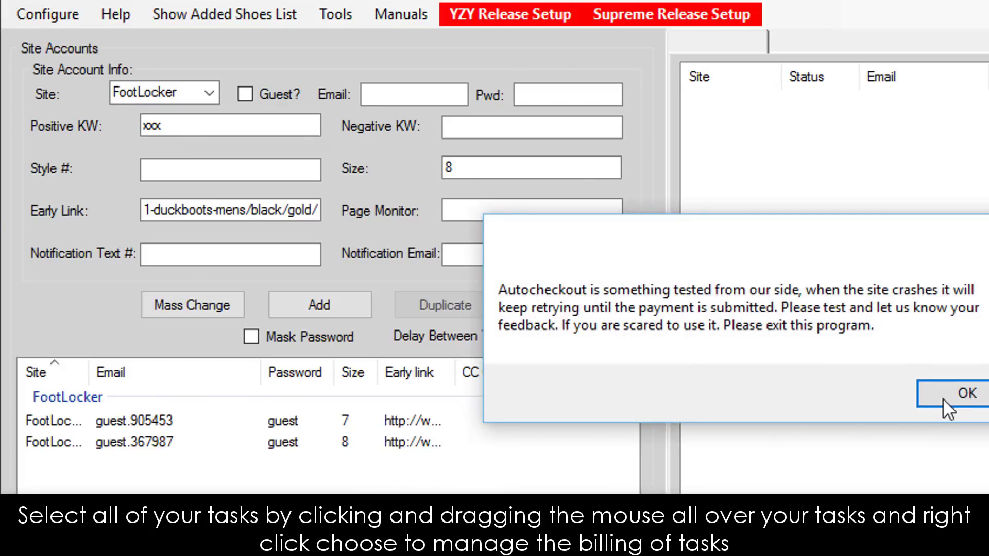
click(922, 398)
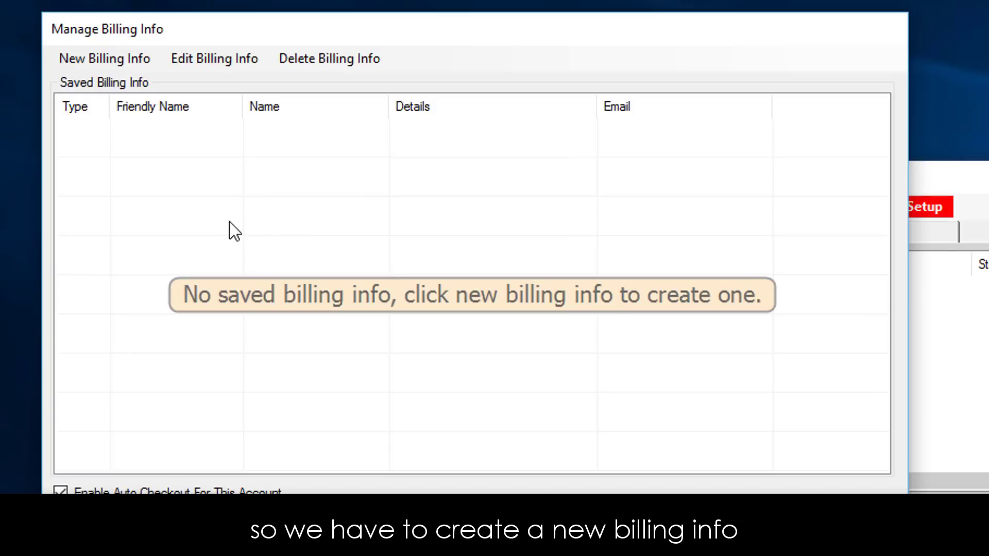
Save a credit card billing profile named Tester with address, VISA card number, expiry 1/2018, security code and email, shipping same as billing.
click(112, 61)
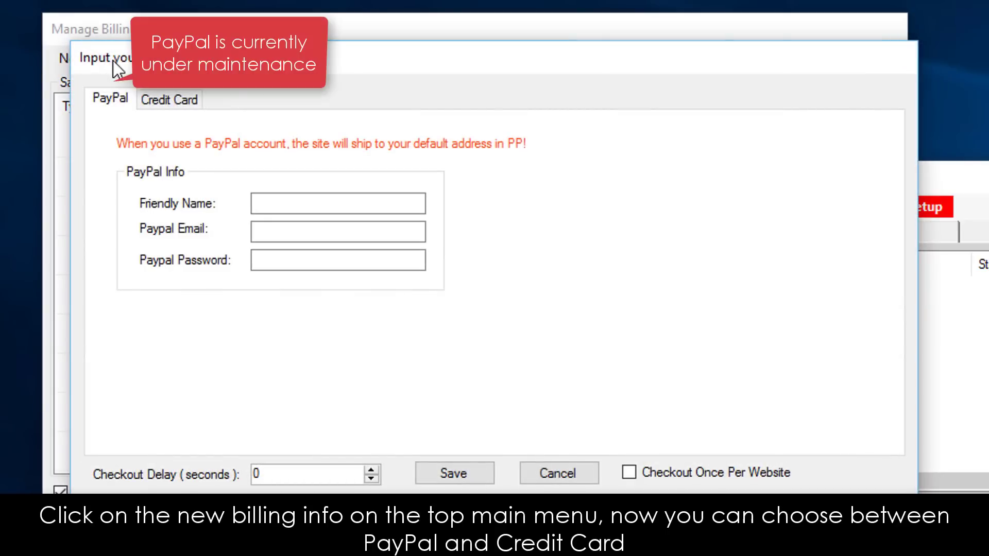
click(166, 97)
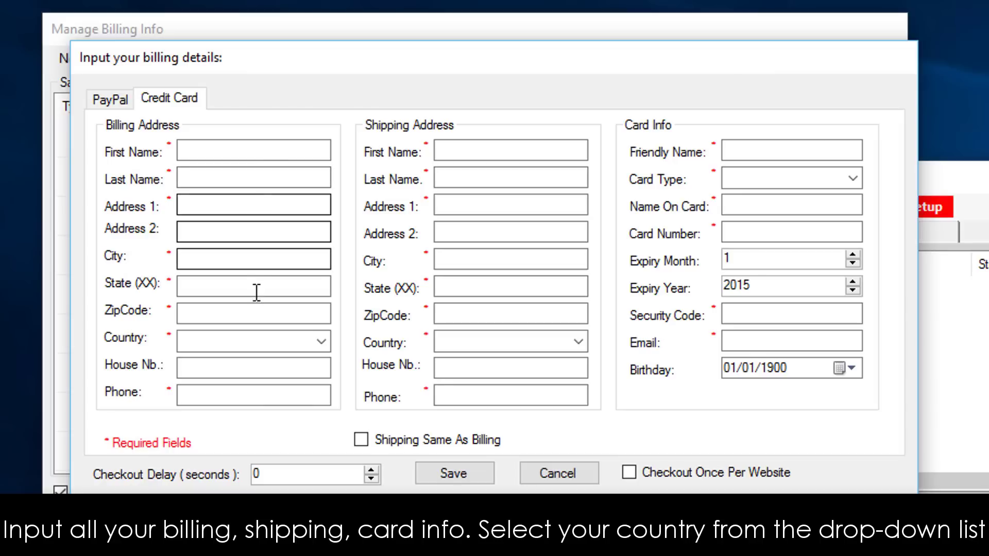
click(320, 343)
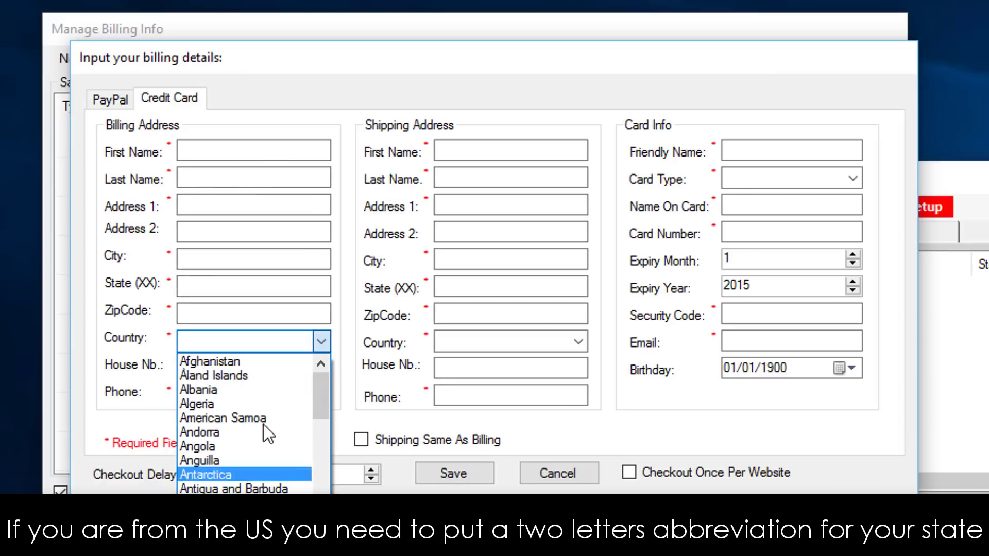
click(244, 261)
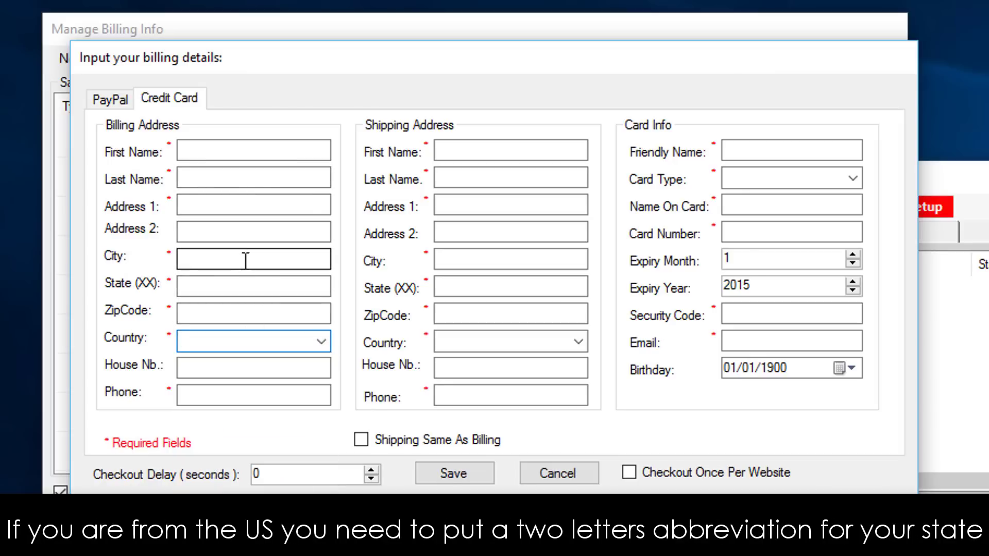
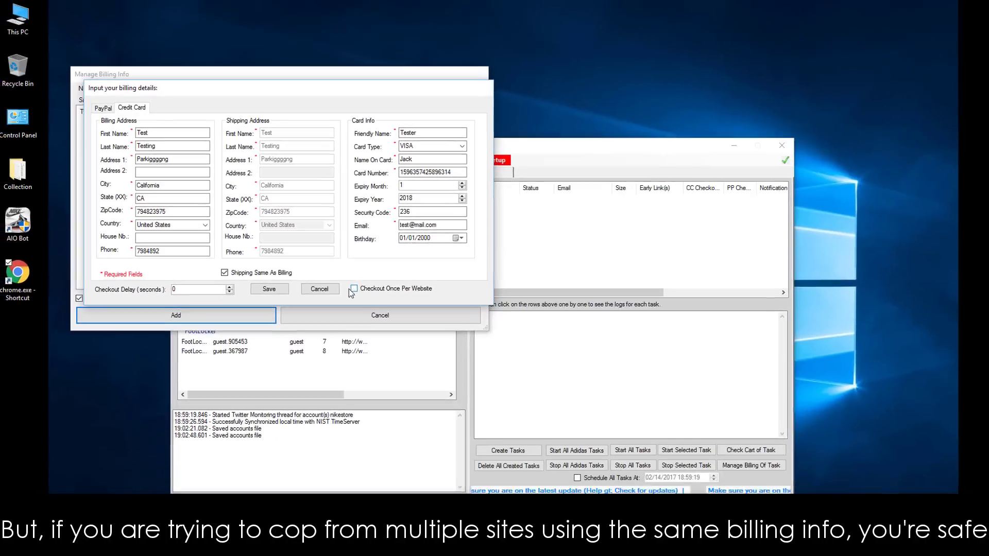
click(274, 285)
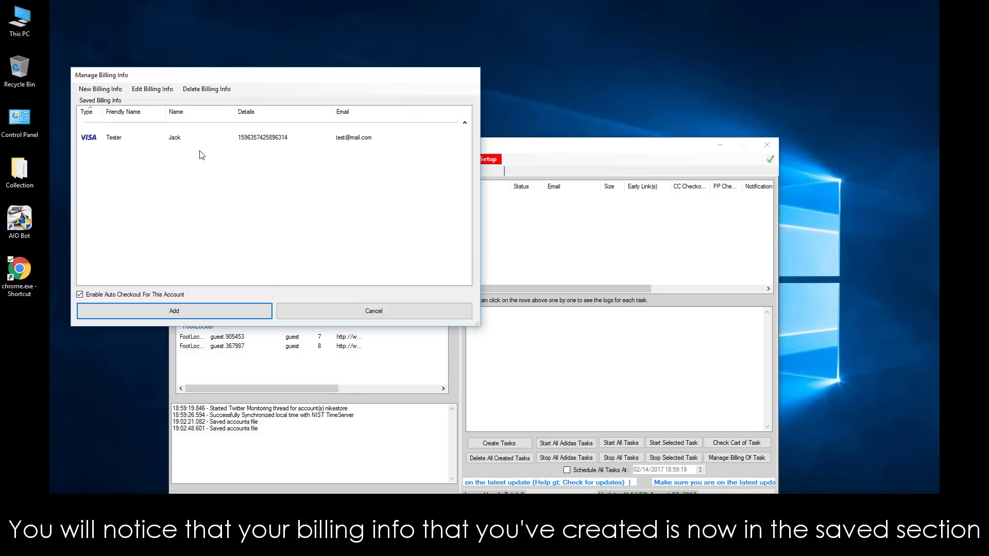
Assign the Tester billing profile to both FootLocker tasks, accept the shared email notice, and check their CC Checkout entries.
click(208, 181)
click(191, 138)
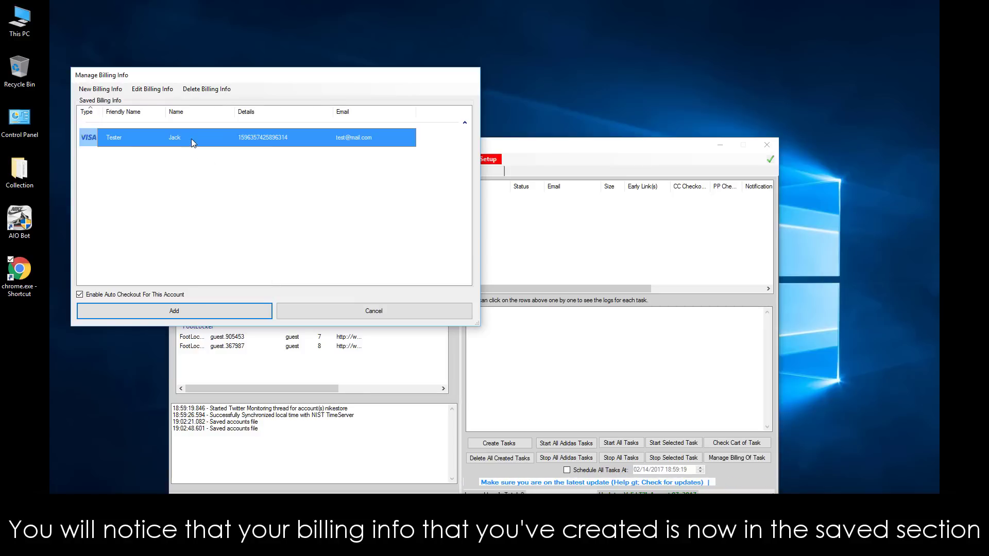
click(205, 311)
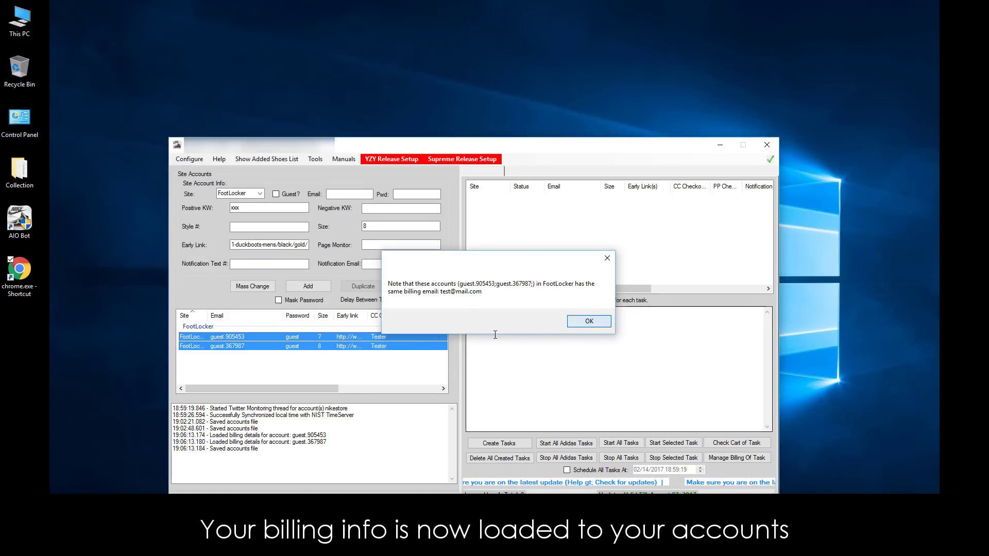
key(Return)
click(361, 368)
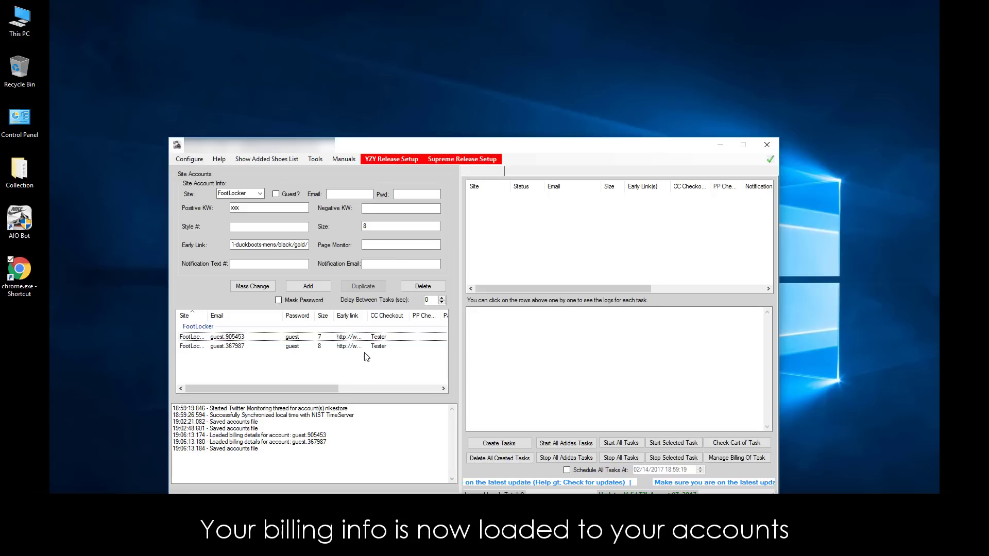
click(383, 346)
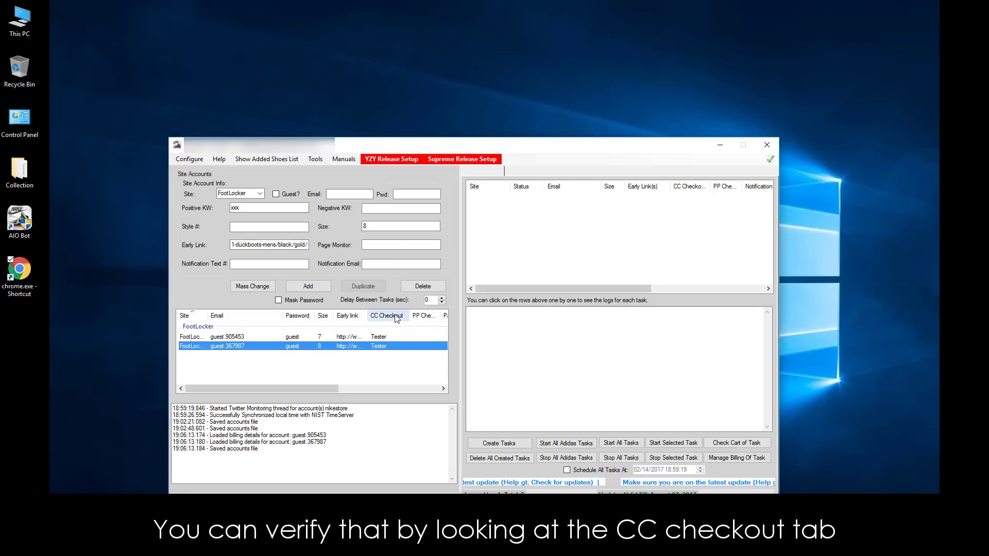
click(397, 362)
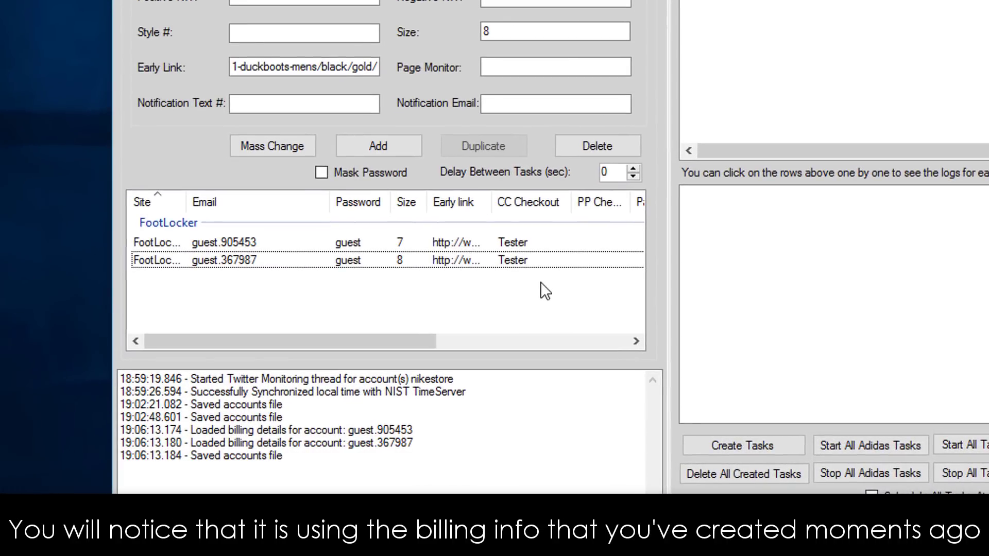
Create a second VISA billing profile named Tester2 with different card number and email, and assign it to the size 8 task.
right_click(514, 261)
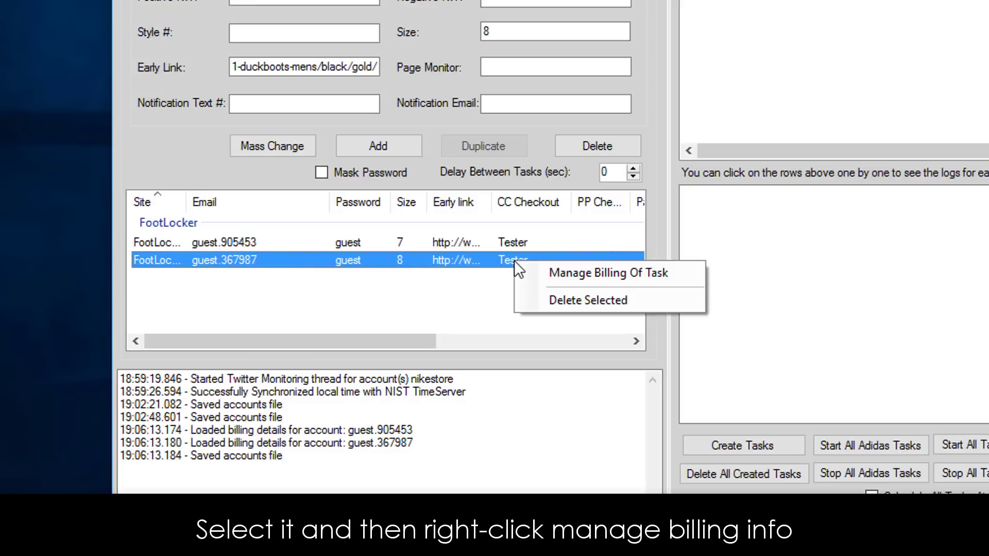
click(590, 275)
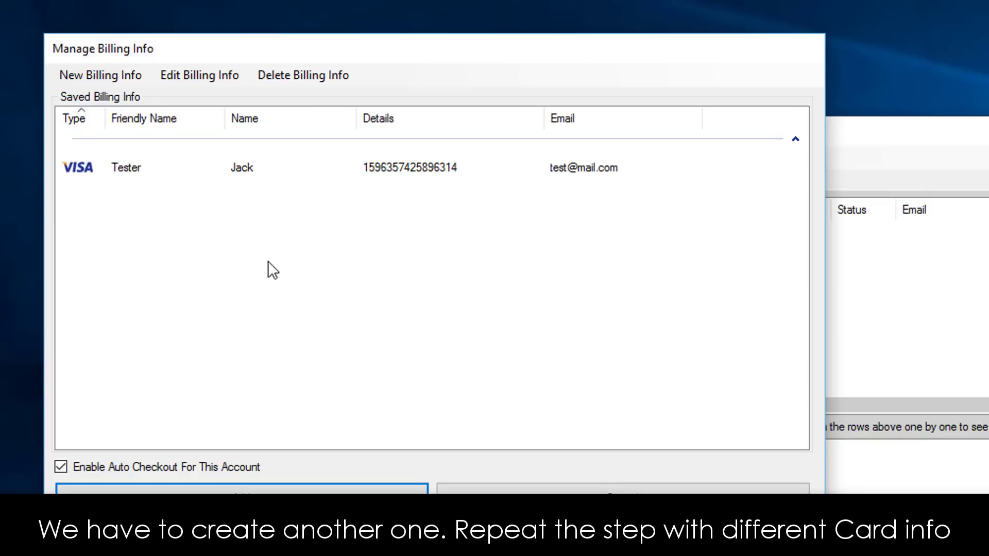
click(124, 77)
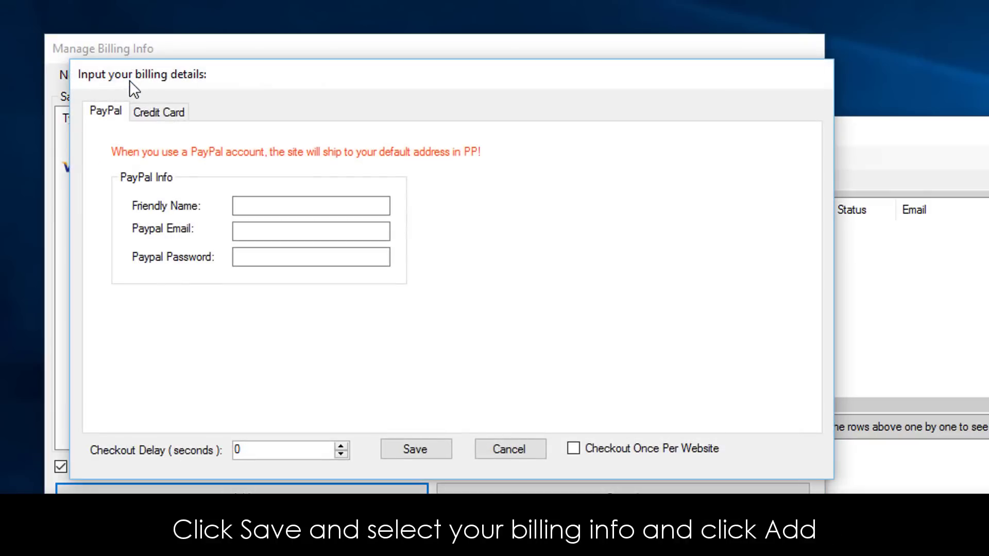
click(151, 114)
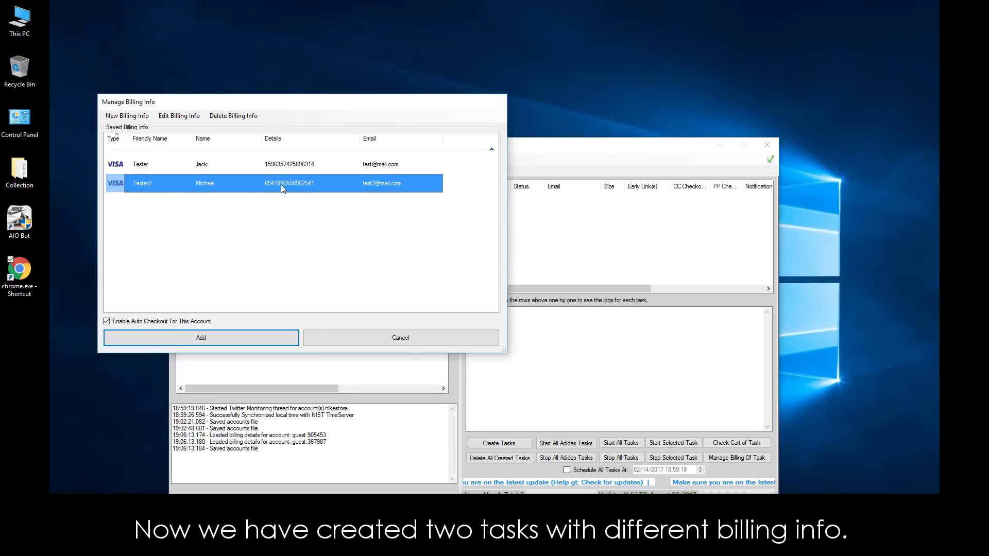
click(242, 338)
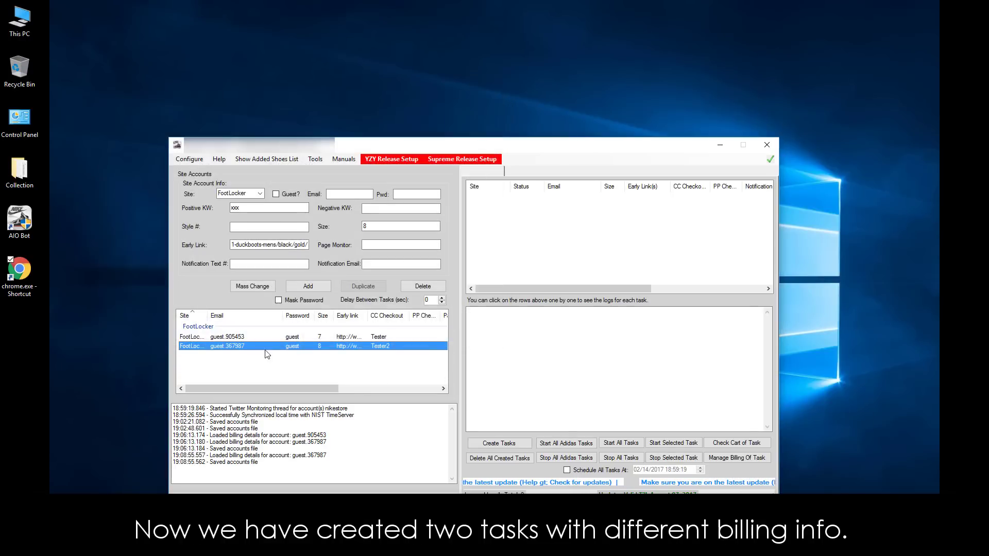
click(379, 369)
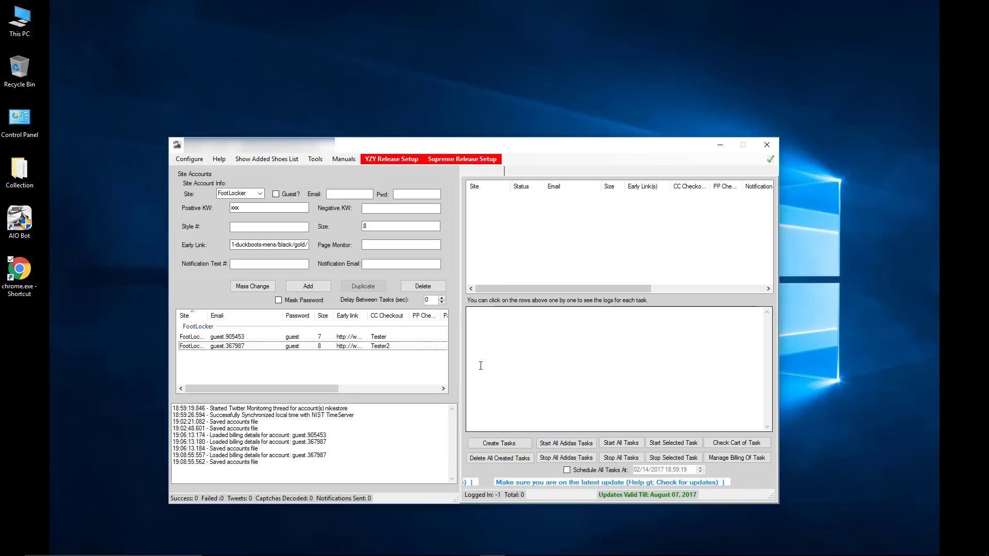
Create running tasks from both FootLocker accounts and start all of them.
click(507, 446)
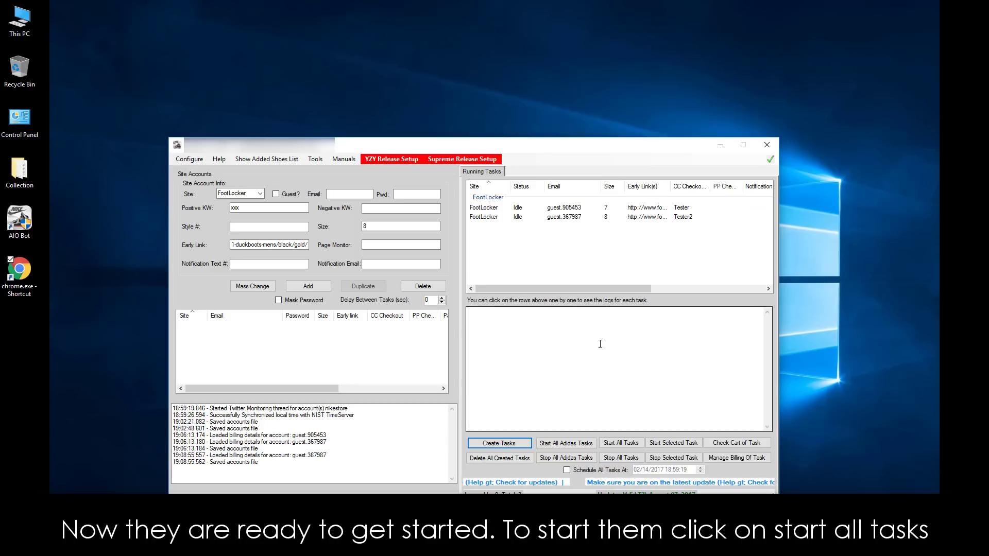
click(615, 444)
click(674, 443)
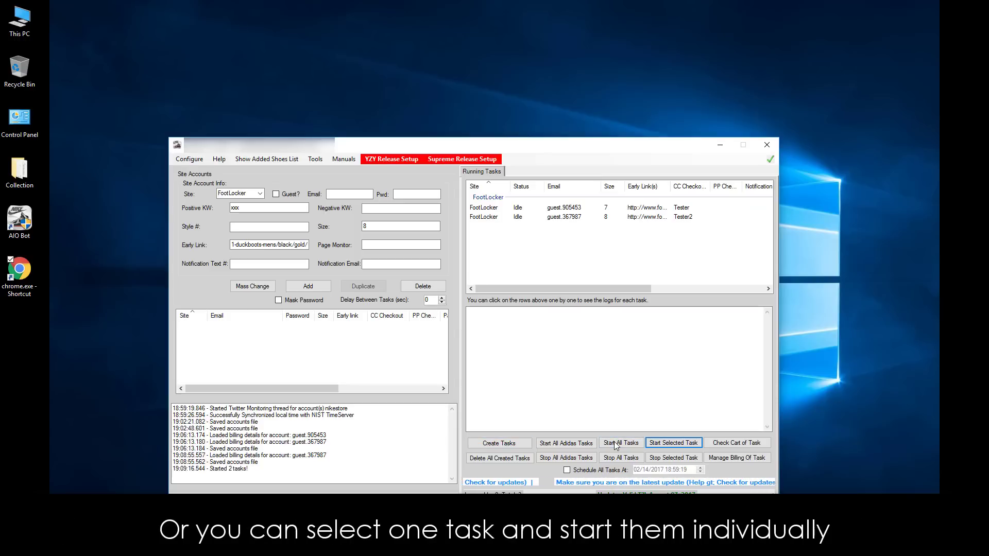
Review the logs of the size 7 and size 8 FootLocker tasks and close the Copped Shoes window.
click(595, 208)
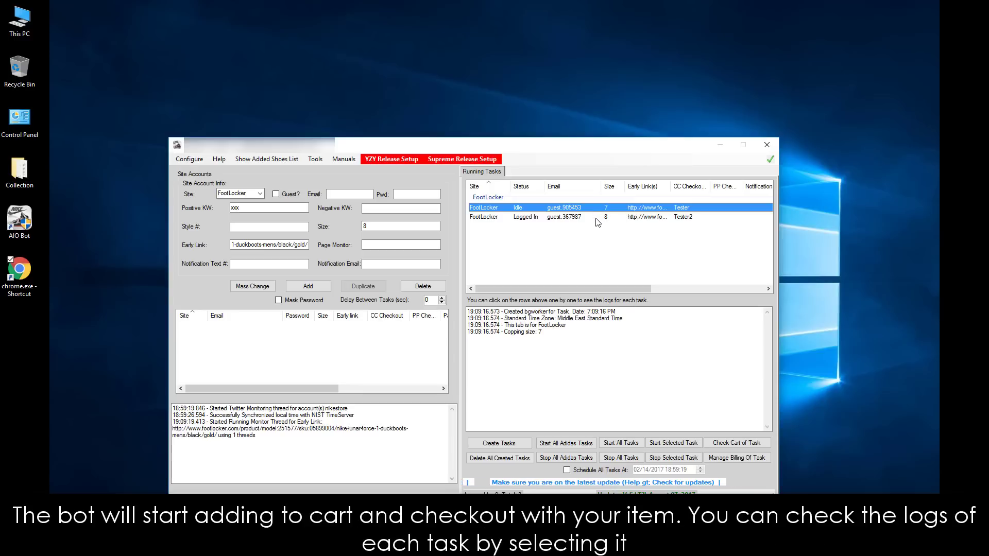
click(597, 216)
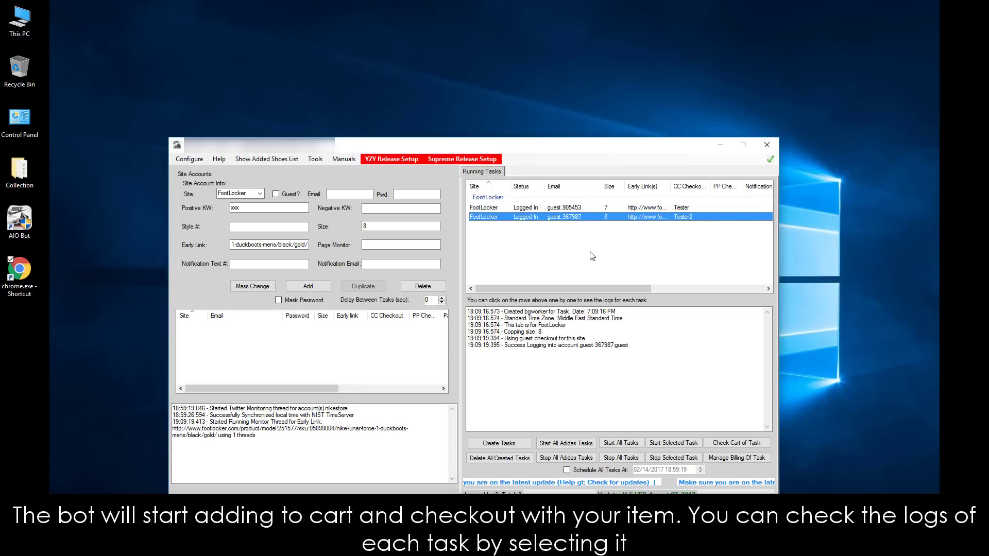
click(601, 208)
click(598, 217)
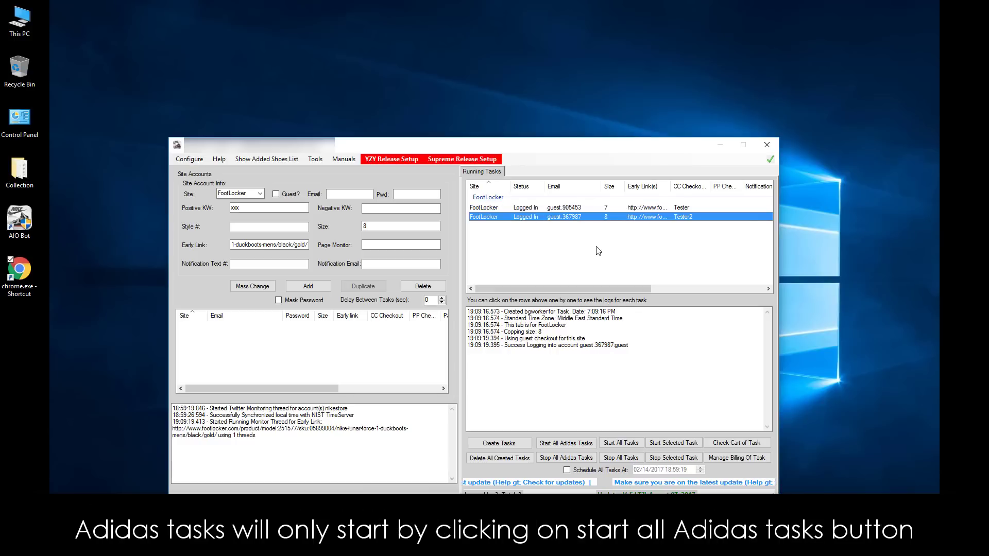
click(569, 444)
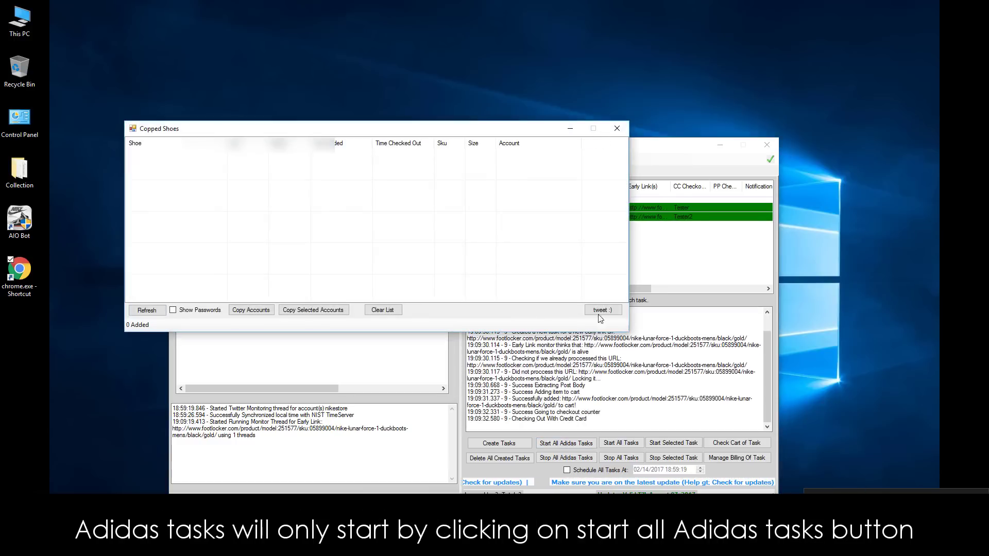
click(618, 133)
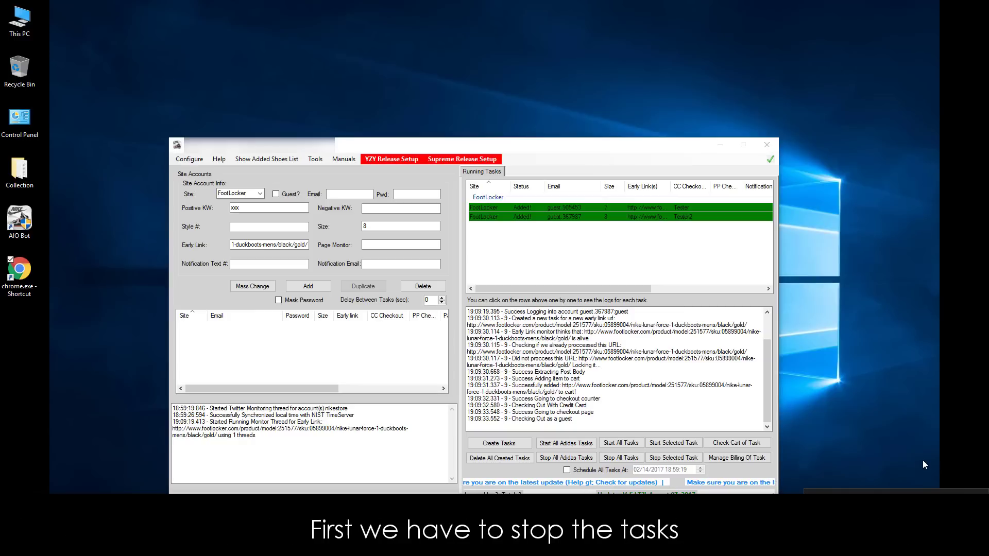
Stop both running FootLocker tasks and delete them from the running tasks list.
drag(575, 247, 643, 201)
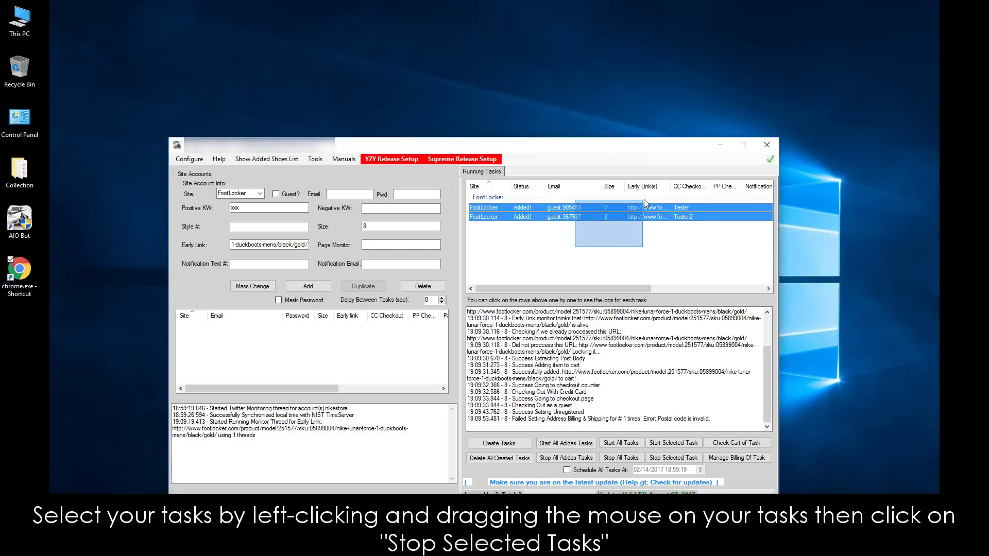
click(688, 458)
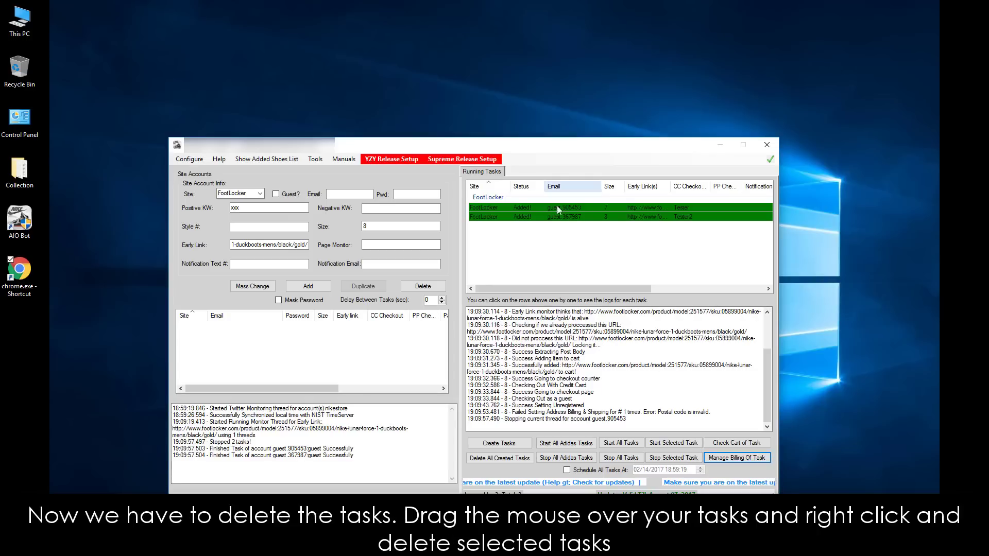
drag(561, 247, 647, 206)
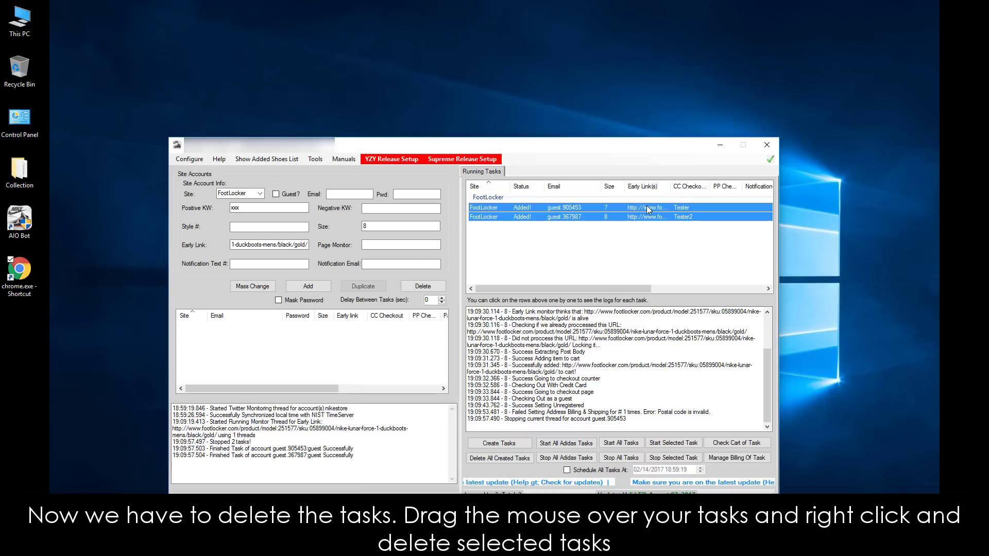
right_click(608, 217)
click(635, 301)
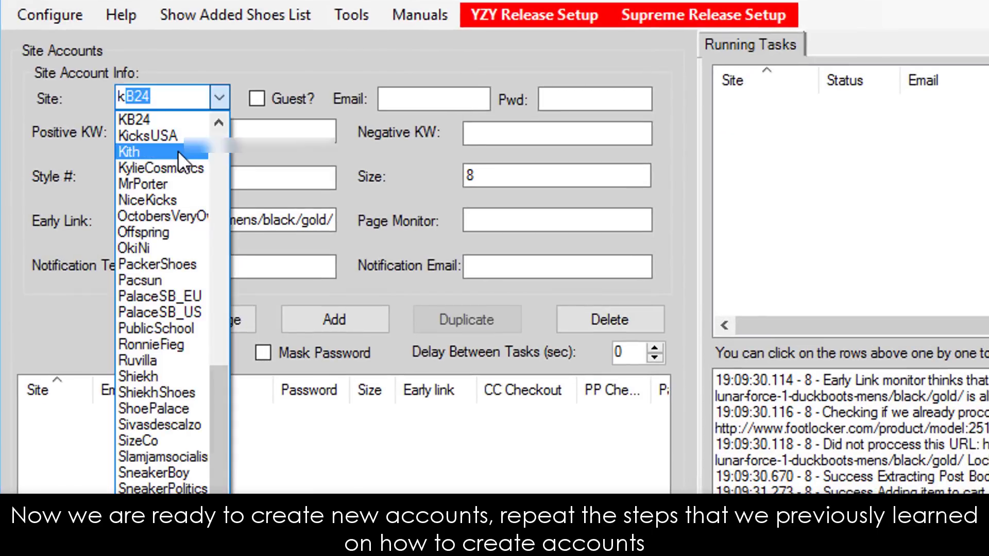
Set the new account's site to Kith, keeping positive keyword xxx and size 8.
click(178, 150)
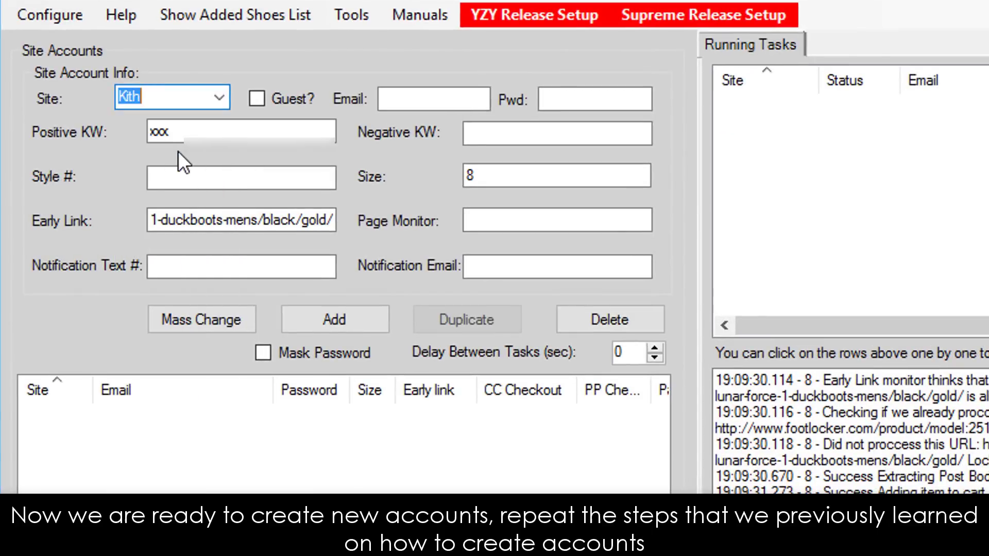
click(267, 132)
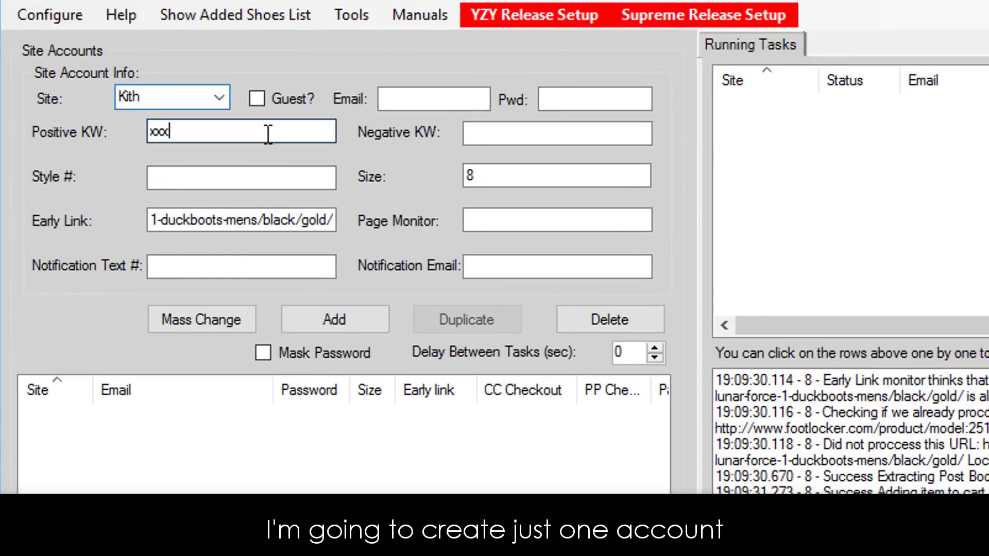
click(512, 178)
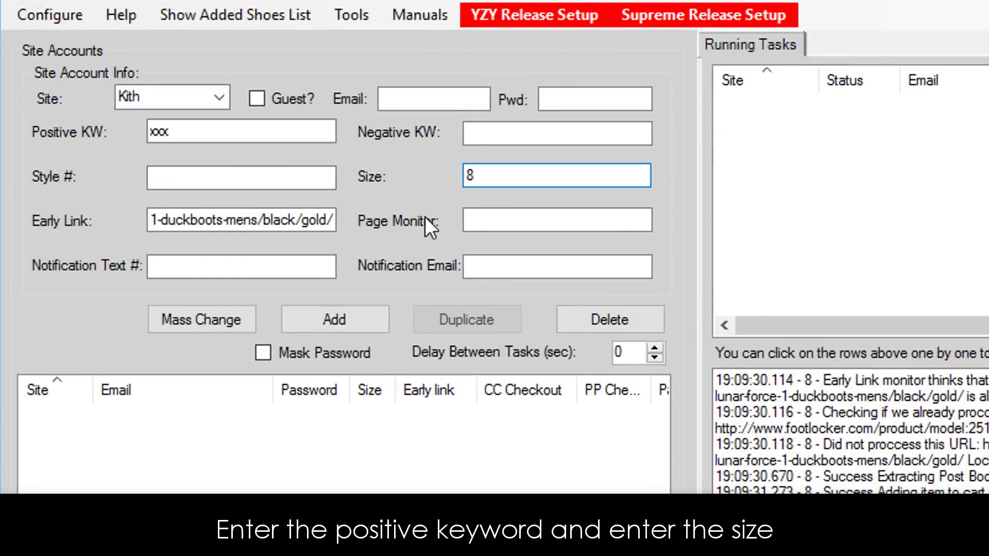
Clear the early link and paste the keywords WHITE&DIAGONAL&SPRAY&BUTTON as the Kith account's page monitor.
double_click(325, 217)
click(325, 216)
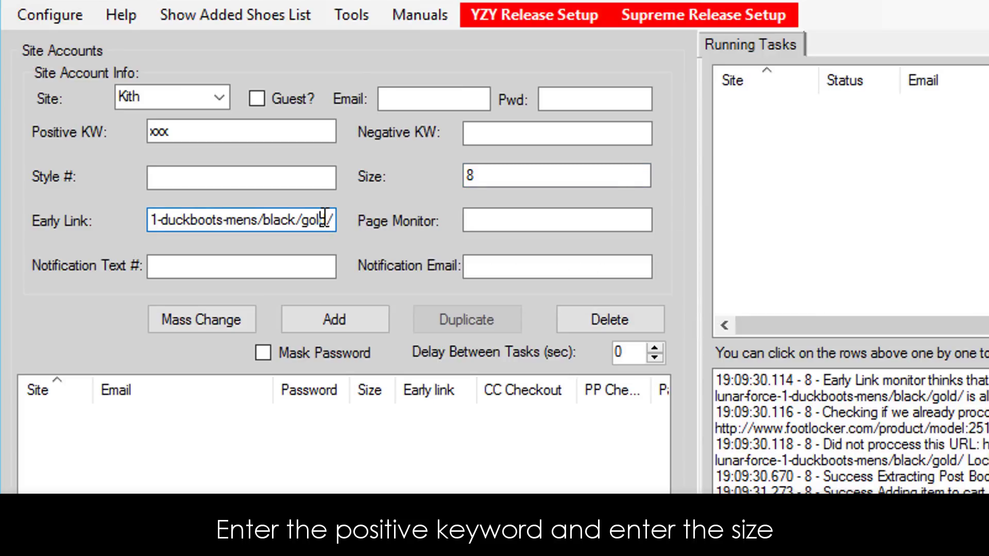
triple_click(325, 217)
key(BackSpace)
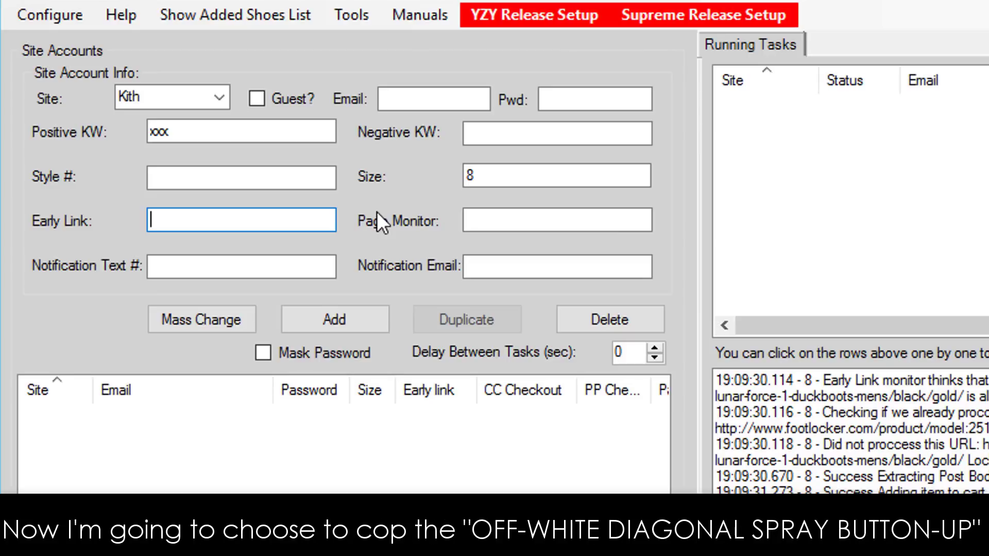
right_click(478, 219)
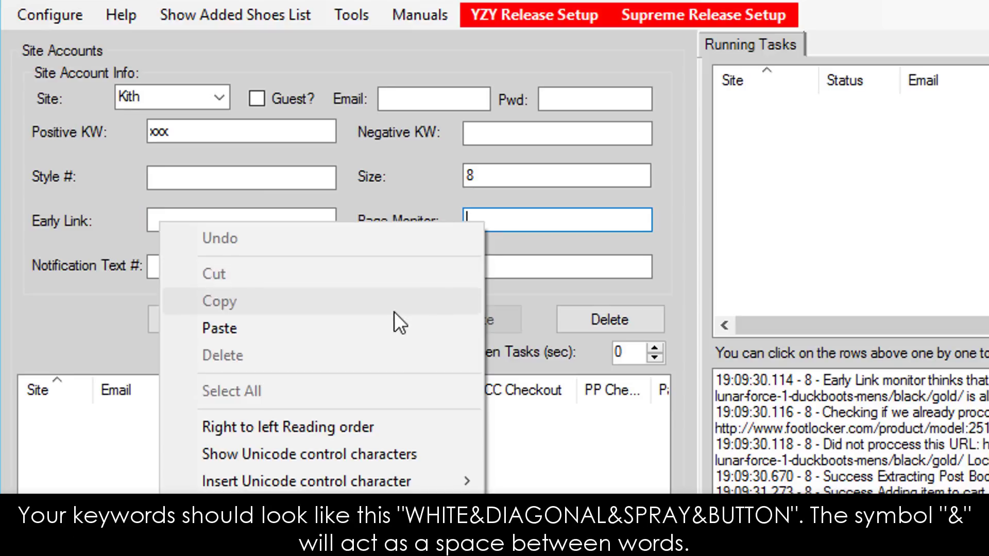
click(388, 325)
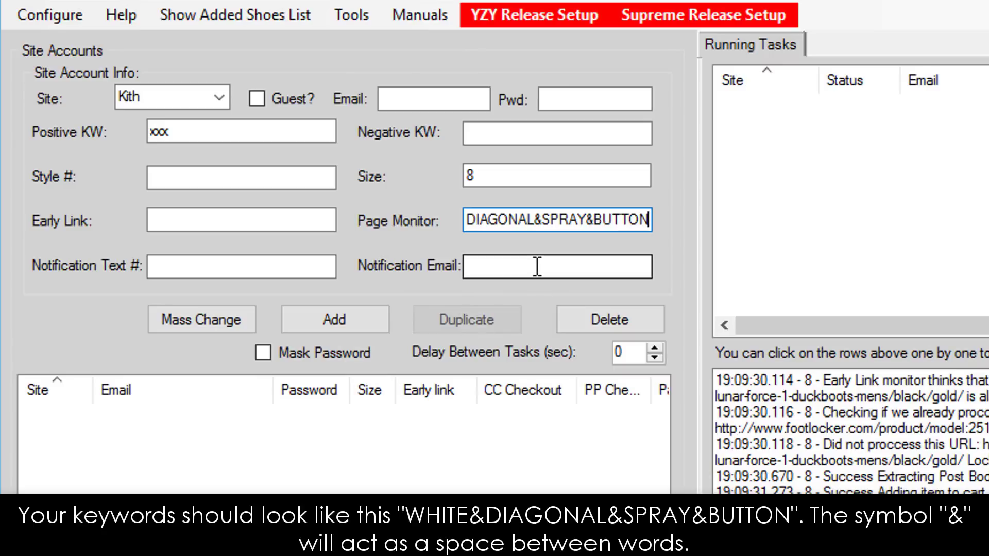
Check the whole keyword string in the Kith account's page monitor, from its end to its start and back.
key(Left)
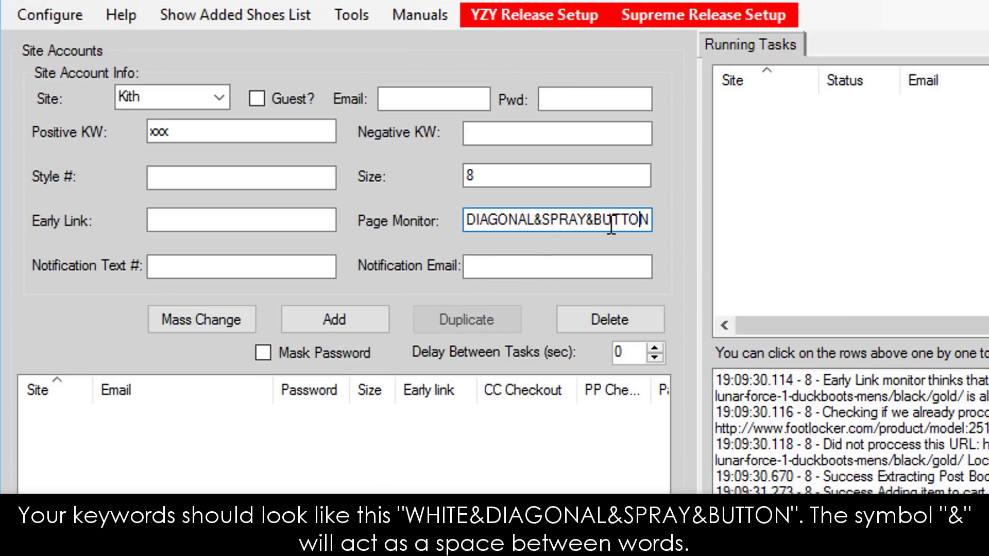
key(Left)
key(Left)
key(Left)
key(Left)
key(Left)
key(Left)
key(Left)
key(Left)
key(Left)
key(Left)
key(Left)
key(Left)
key(Left)
key(Left)
key(Left)
key(Left)
key(Left)
key(Left)
key(Left)
key(Left)
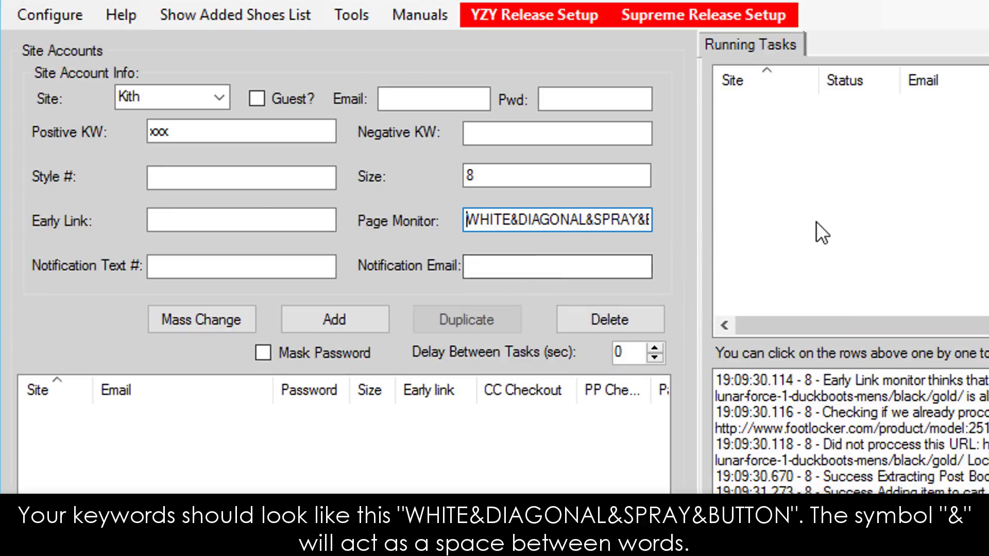
key(Right)
key(Right)
key(Right)
key(Right)
key(Right)
key(Right)
key(Right)
key(Right)
key(Right)
key(Right)
key(Right)
key(Right)
key(Right)
key(Right)
key(Right)
key(Right)
key(Right)
key(Right)
key(Right)
key(Right)
key(Right)
key(Right)
key(Right)
key(Right)
key(Right)
key(Right)
key(Right)
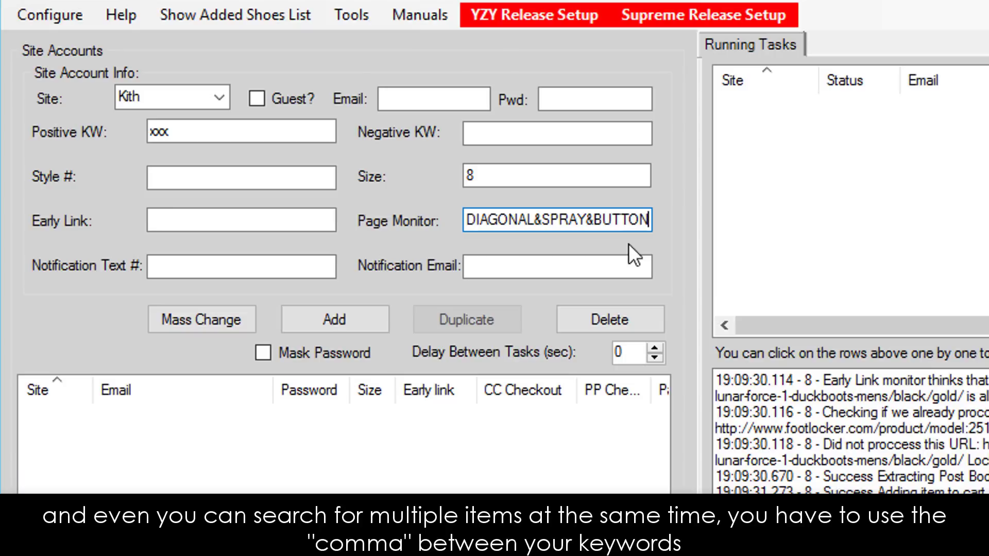
Try a comma separator after the last page monitor keyword and remove it.
text(,)
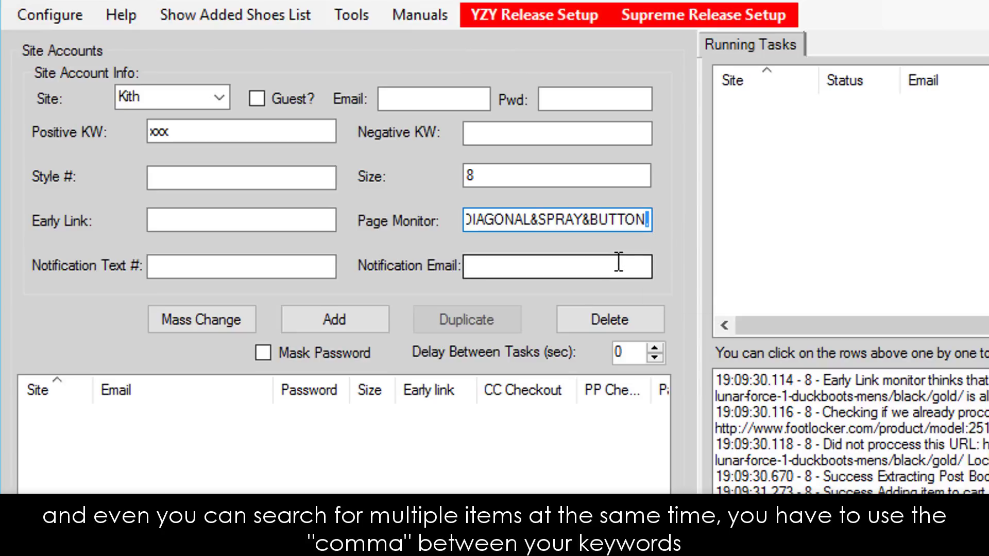
key(BackSpace)
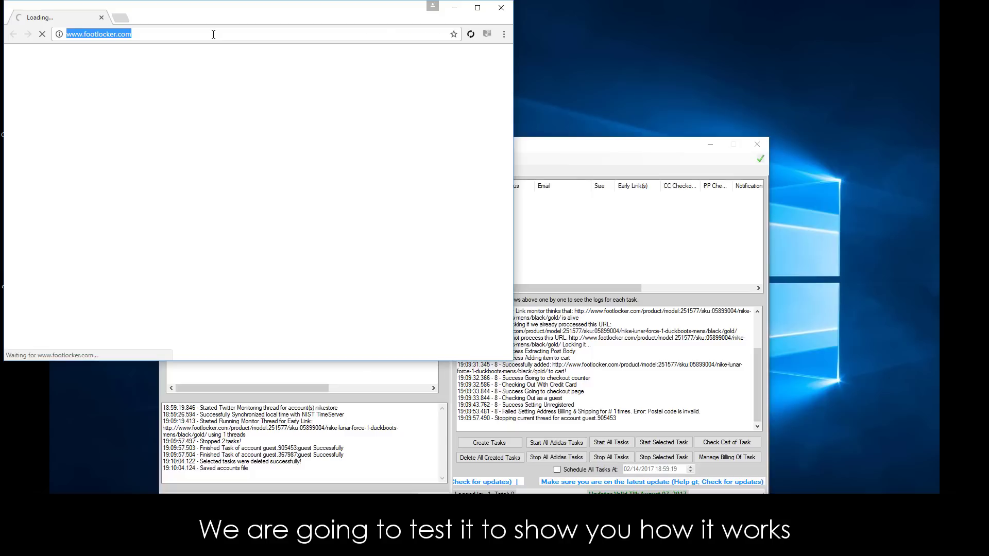
Look up adidas in the browser in place of the FootLocker address.
text(adidas)
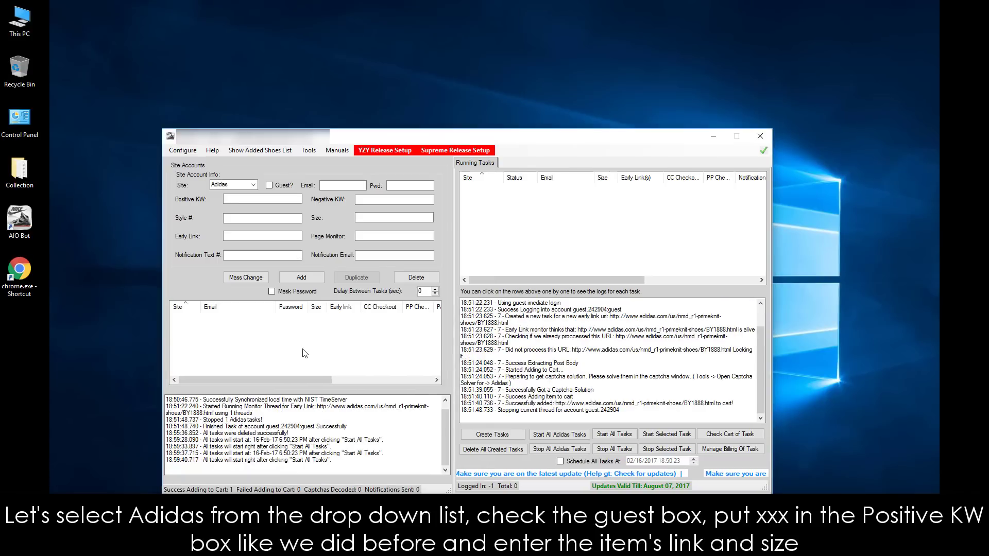
Add an Adidas guest account with positive keyword xxx, the copied BY1888 NMD_R1 Primeknit product link as early link, and size 7.
click(268, 198)
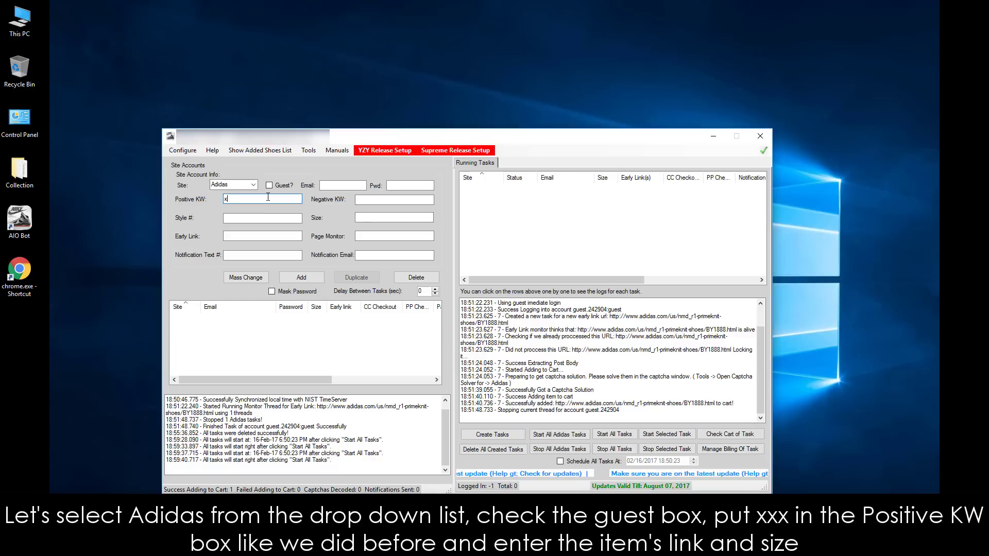
text(xxx)
click(269, 185)
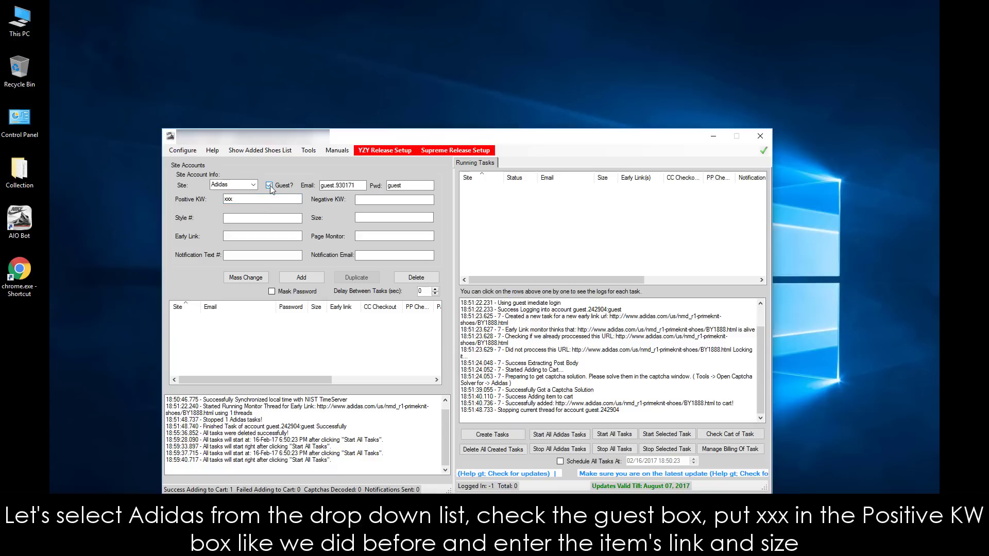
click(260, 218)
click(257, 234)
key(ctrl+v)
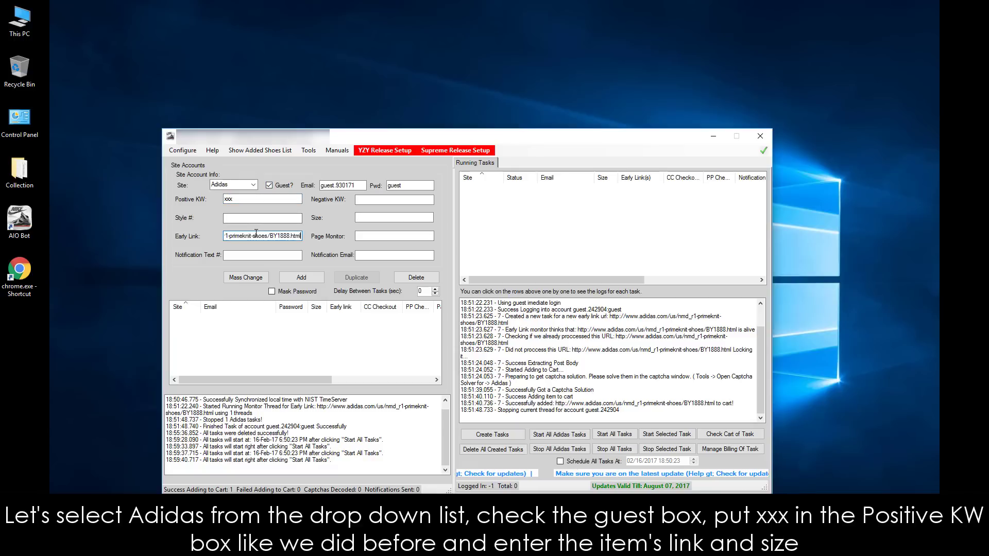
click(376, 218)
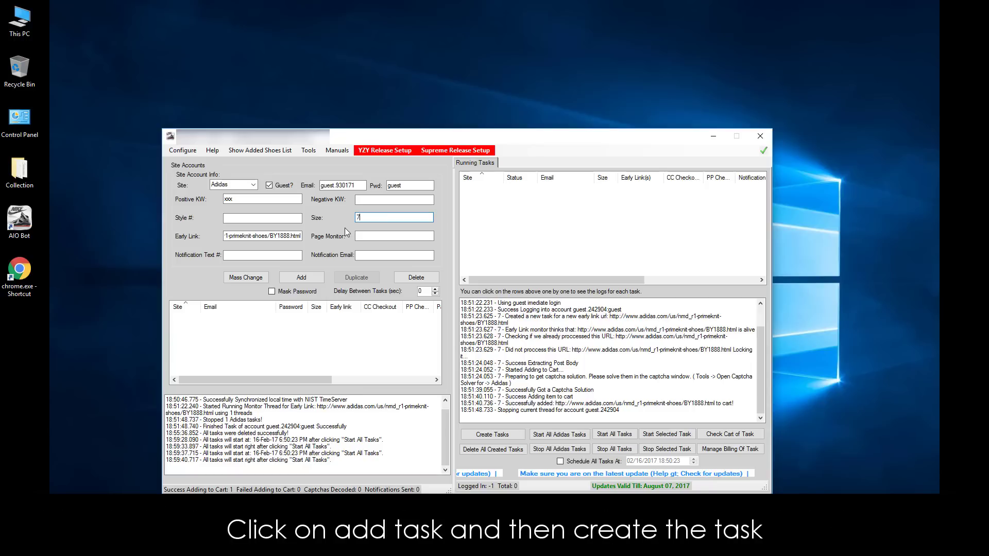
text(7)
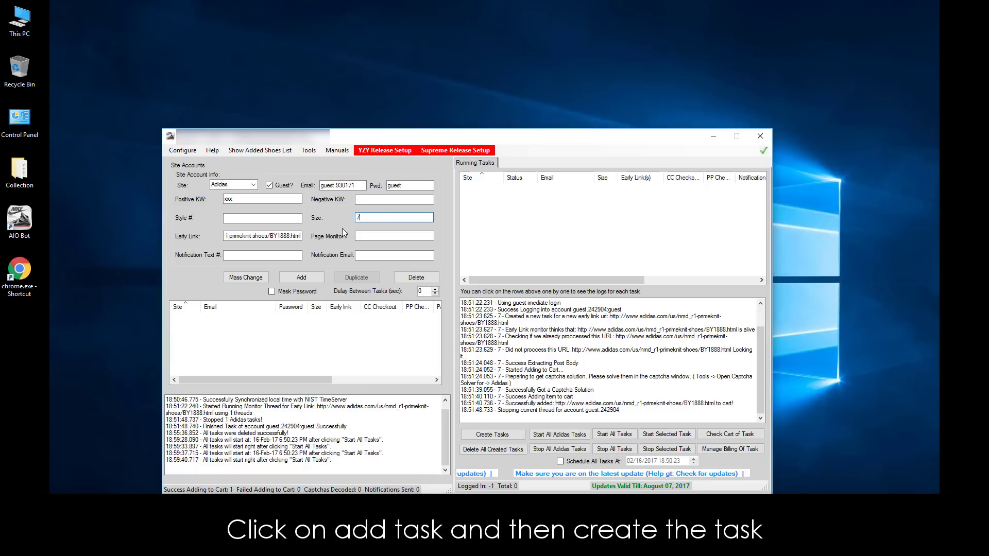
click(311, 279)
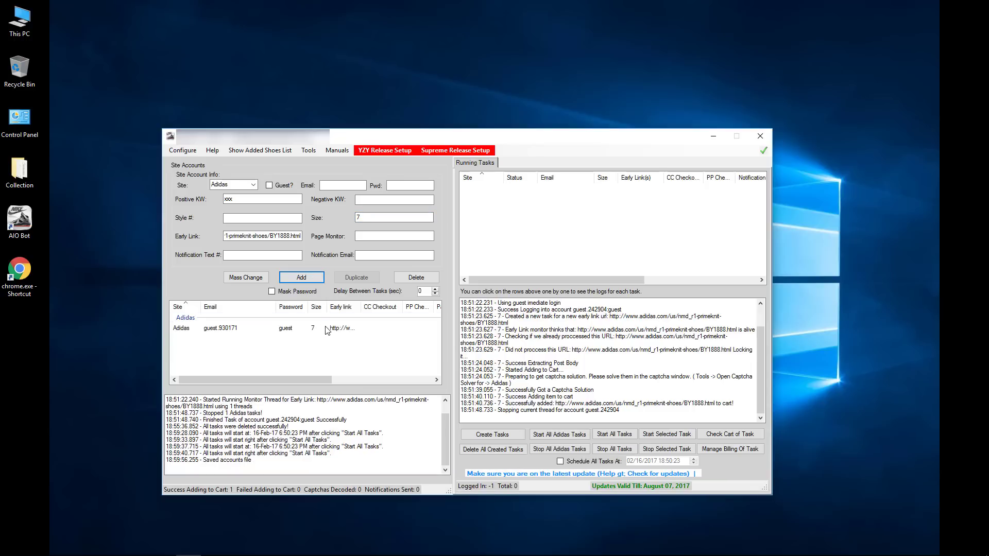
Create a task from the size 7 Adidas guest account and start it.
click(329, 330)
click(493, 435)
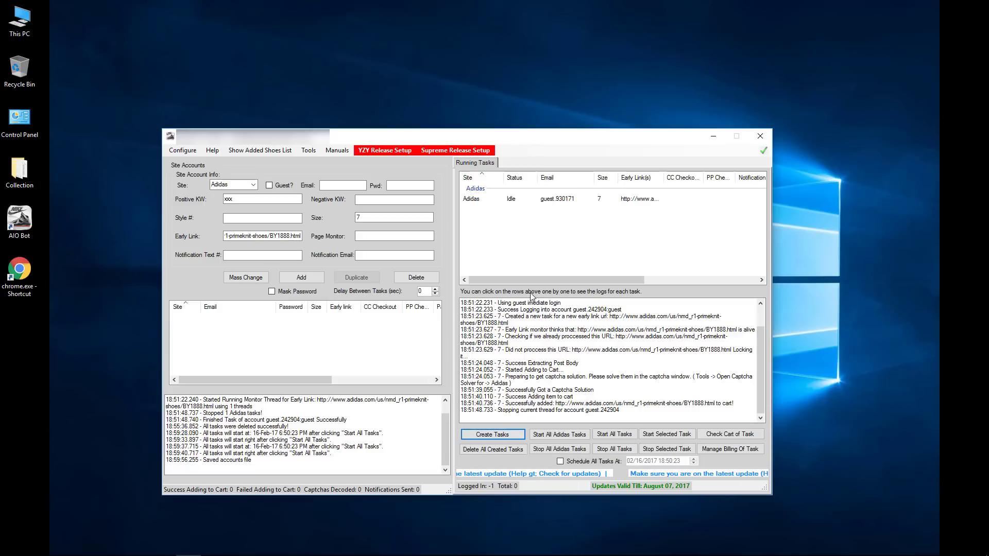
click(565, 203)
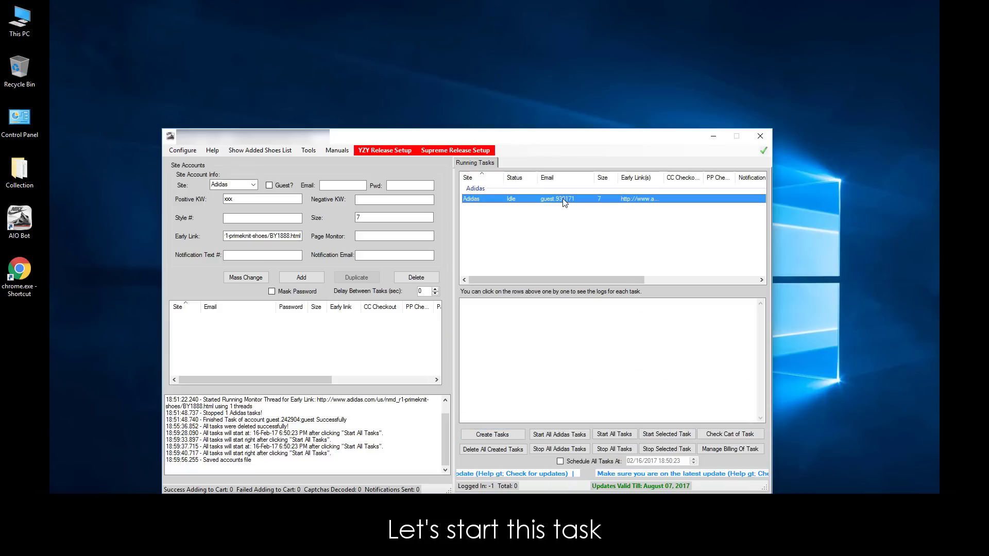
click(558, 437)
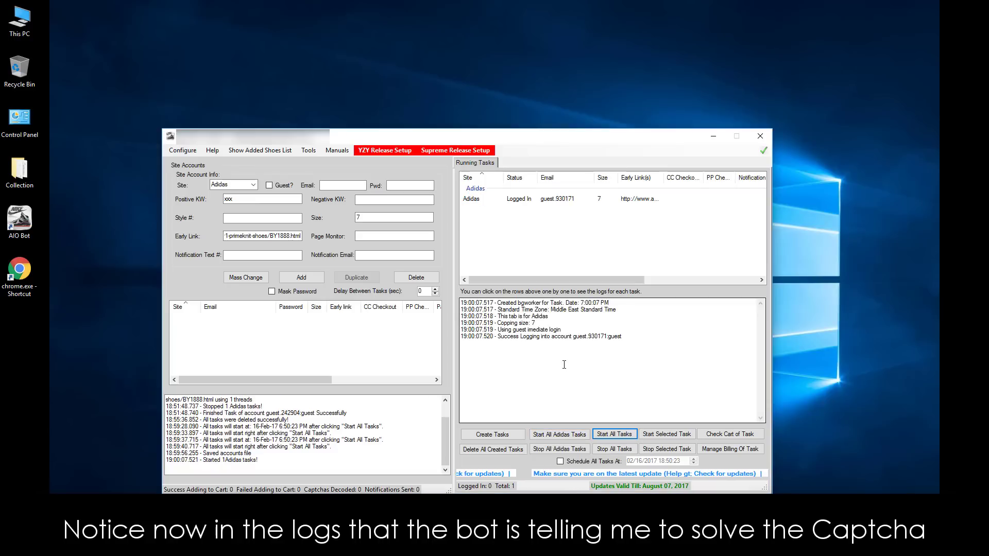
Check the captcha instruction in the Adidas task's log and open the captcha solver for Adidas.
drag(509, 403, 680, 404)
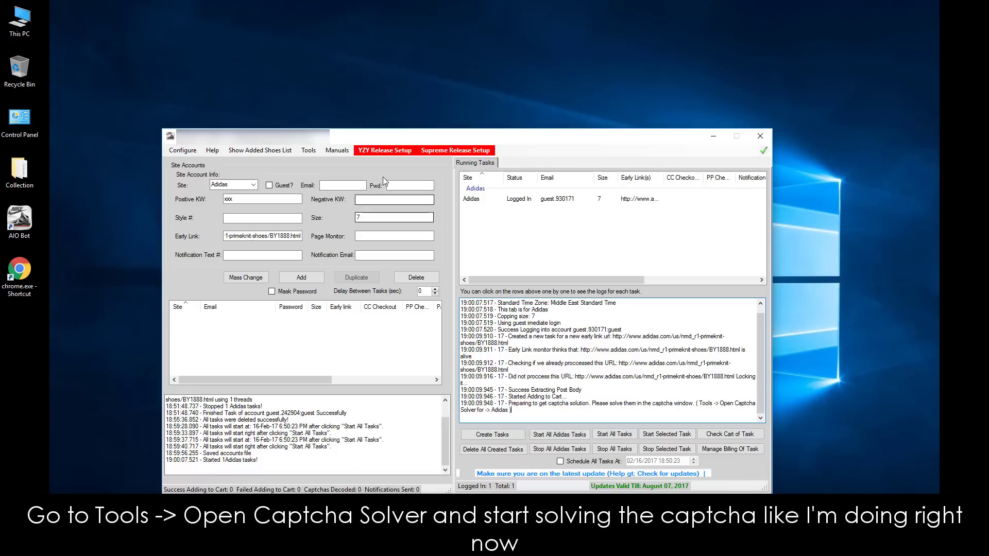
click(310, 150)
mouse_move(341, 322)
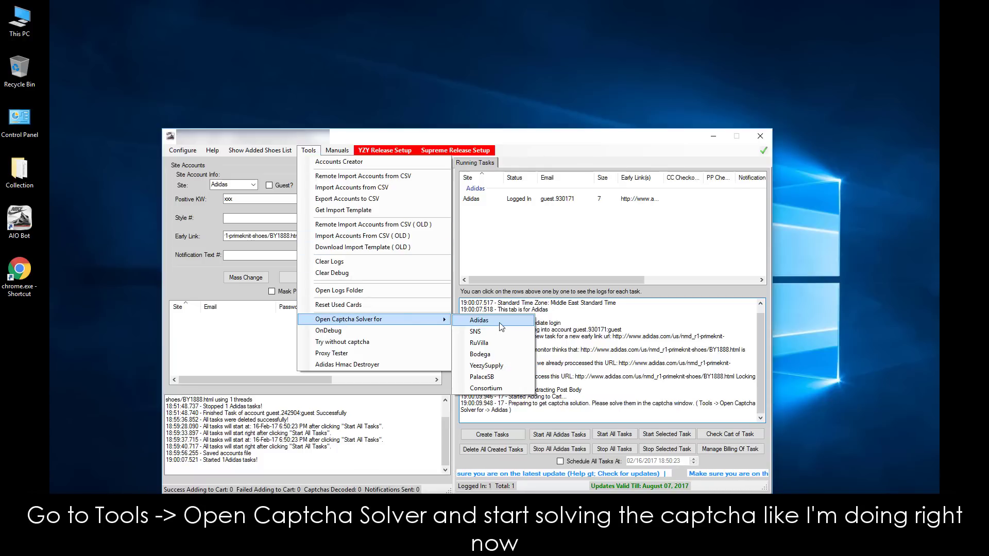
click(479, 321)
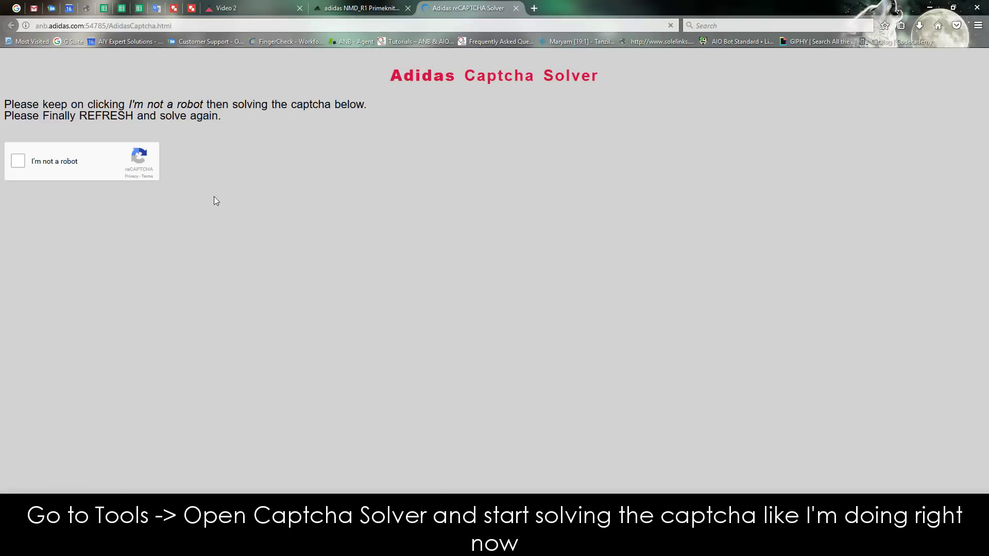
Complete the reCAPTCHA on the Adidas Captcha Solver page by selecting the squares with a door and verifying.
click(18, 161)
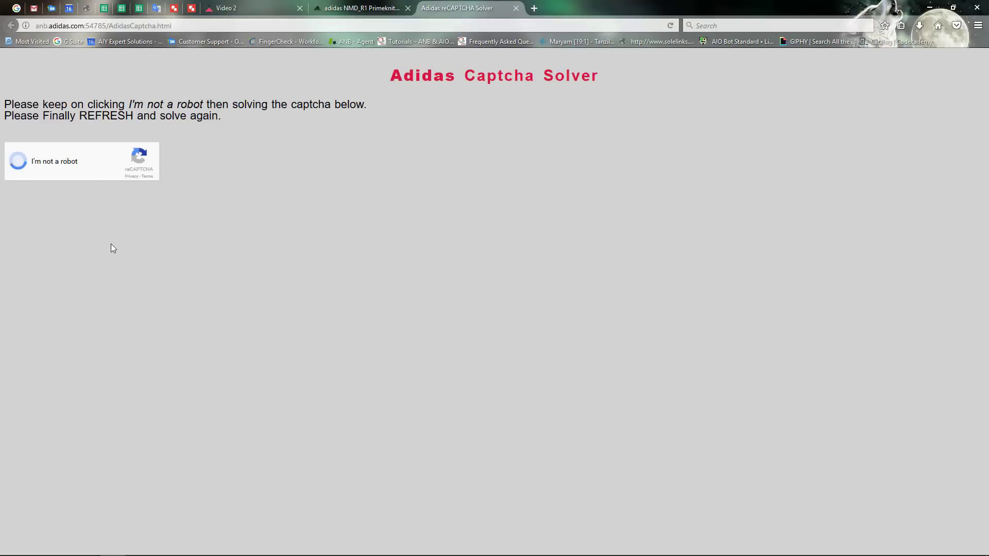
click(168, 237)
click(184, 206)
click(207, 195)
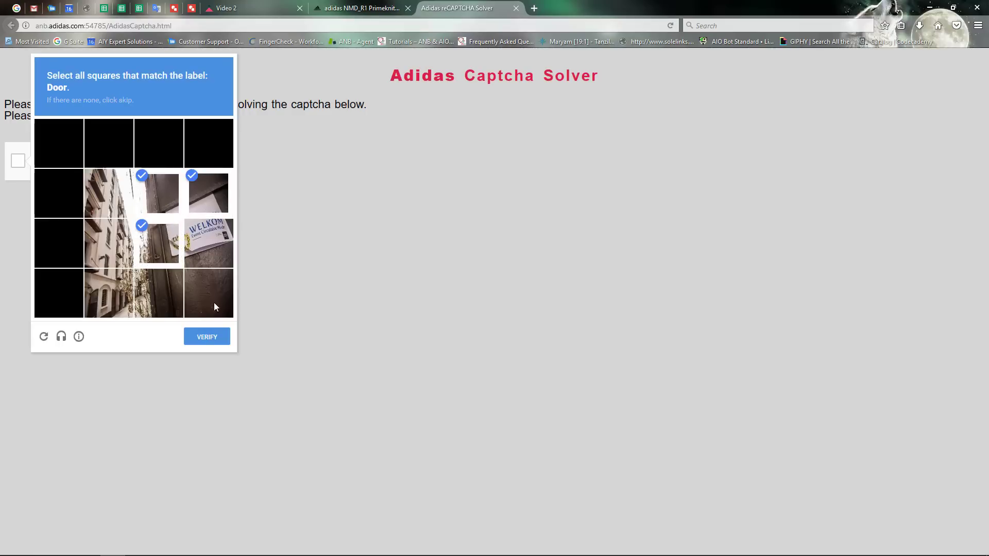
click(209, 242)
click(208, 338)
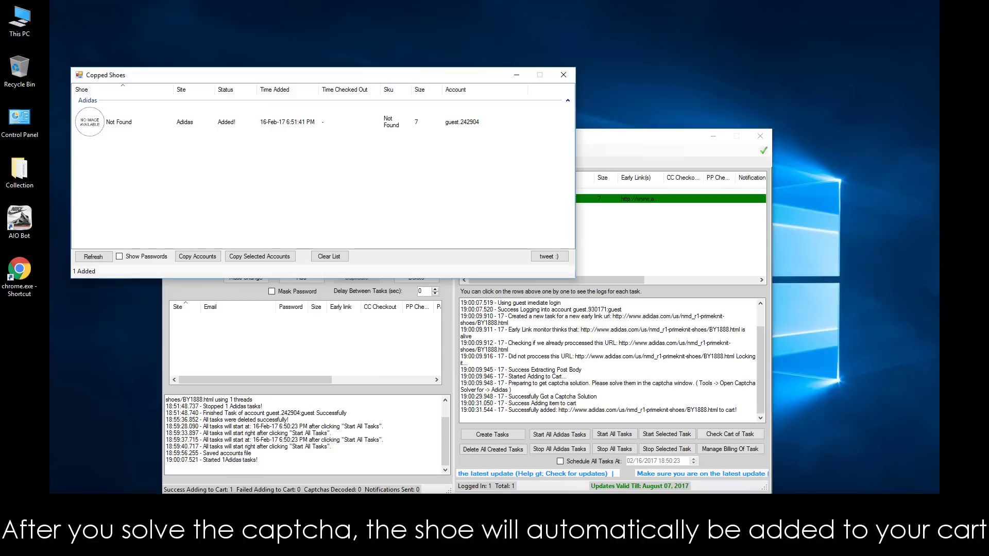
Close the Copped Shoes window and stop the running Adidas task.
key(alt+F4)
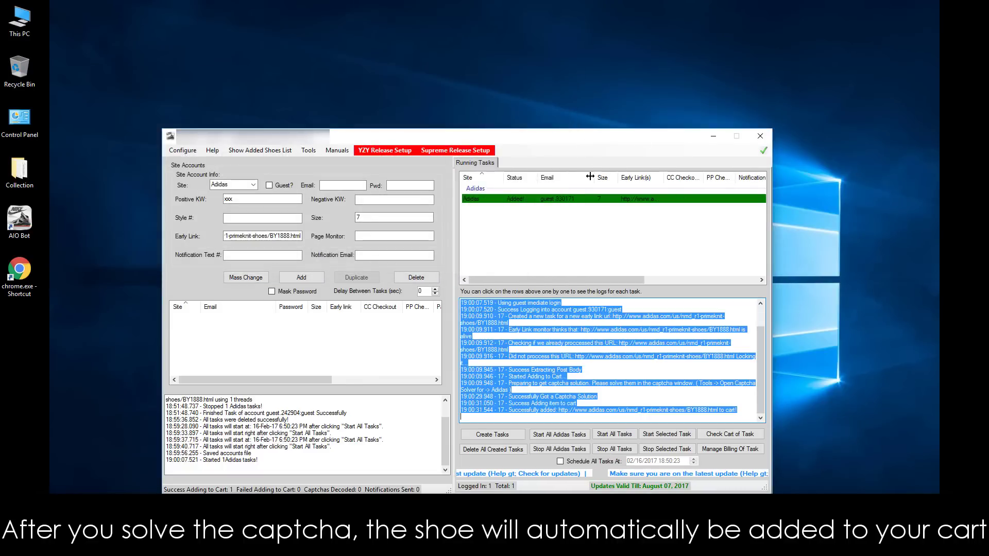
click(589, 200)
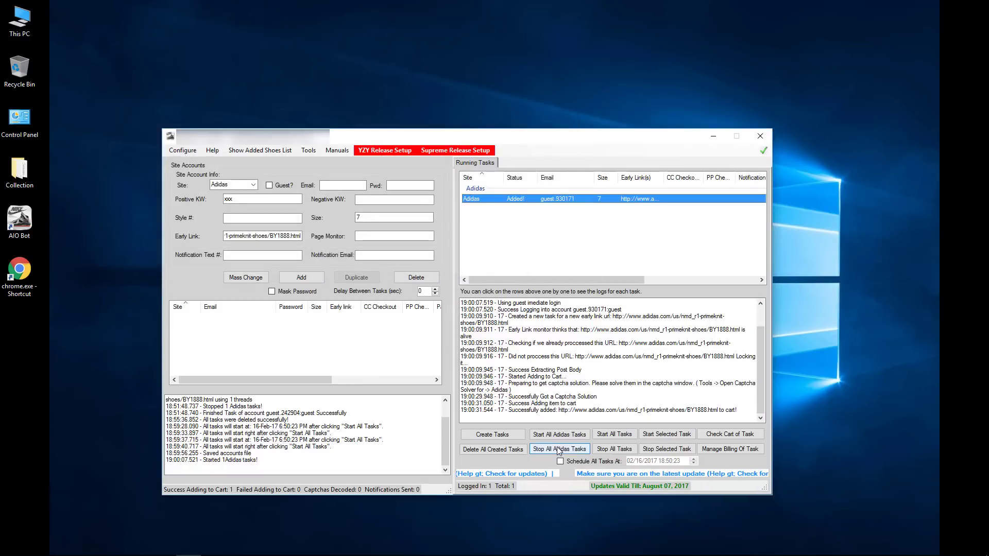
click(614, 449)
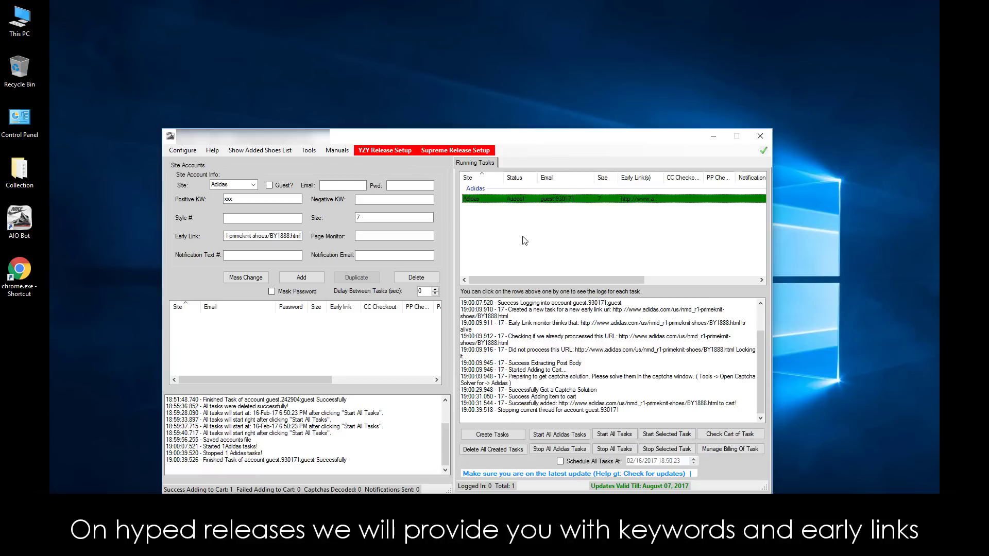
Open the YZY release setup instructions and read through the release information.
click(389, 151)
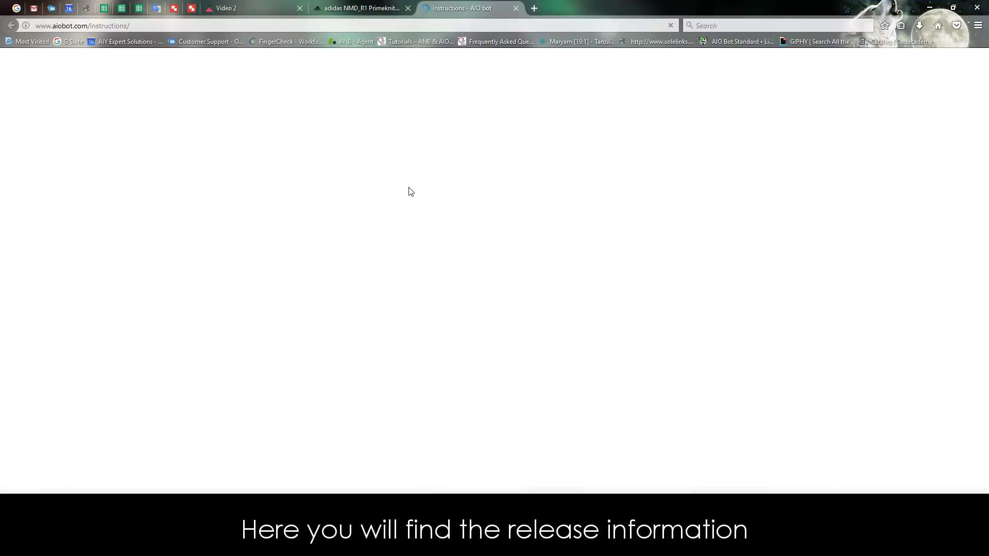
scroll(364, 265, down, 12)
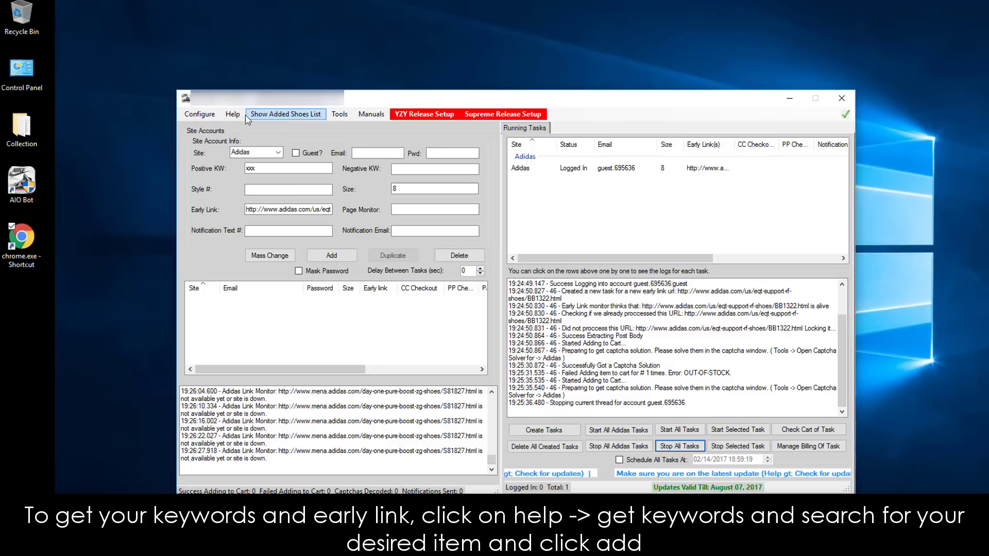
Look through the provided keywords and early links, select the Footaction - Adidas Yeezy Boost 350 v2 entry, and close the Keyword Getter.
click(210, 160)
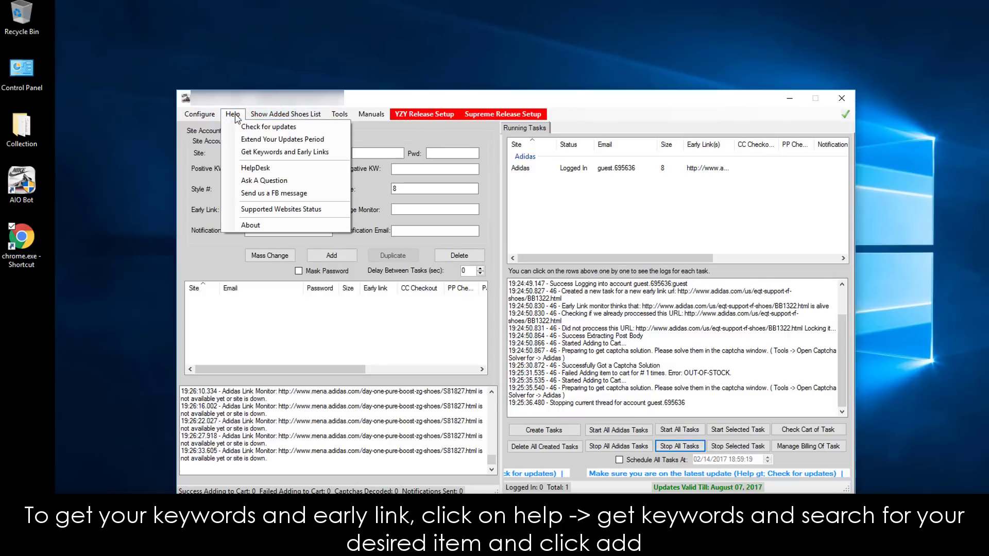
click(260, 152)
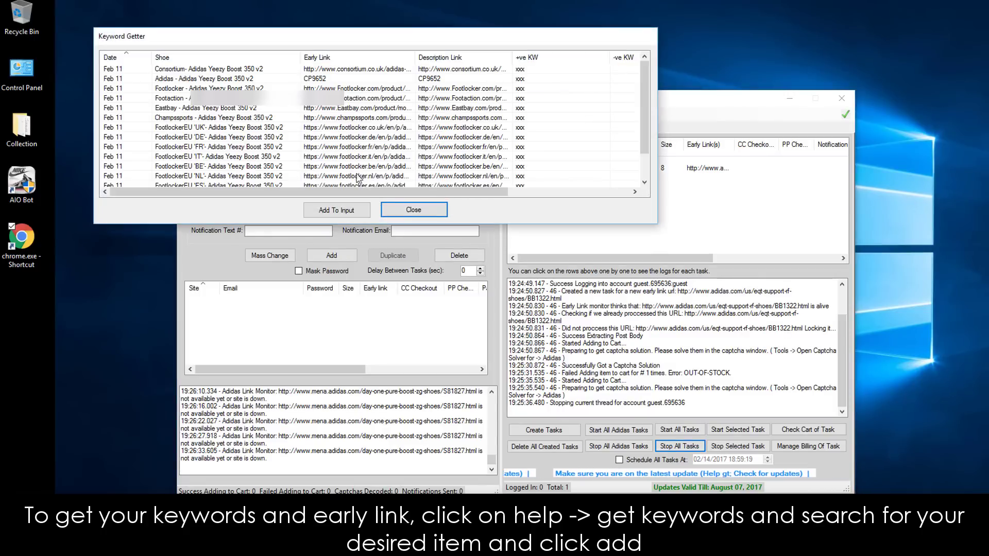
scroll(269, 82, up, 1)
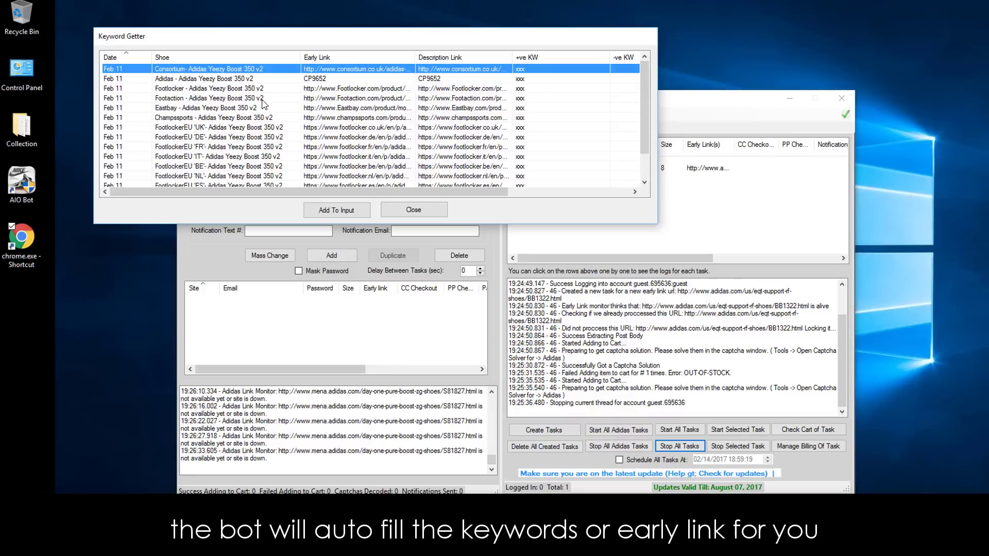
click(226, 101)
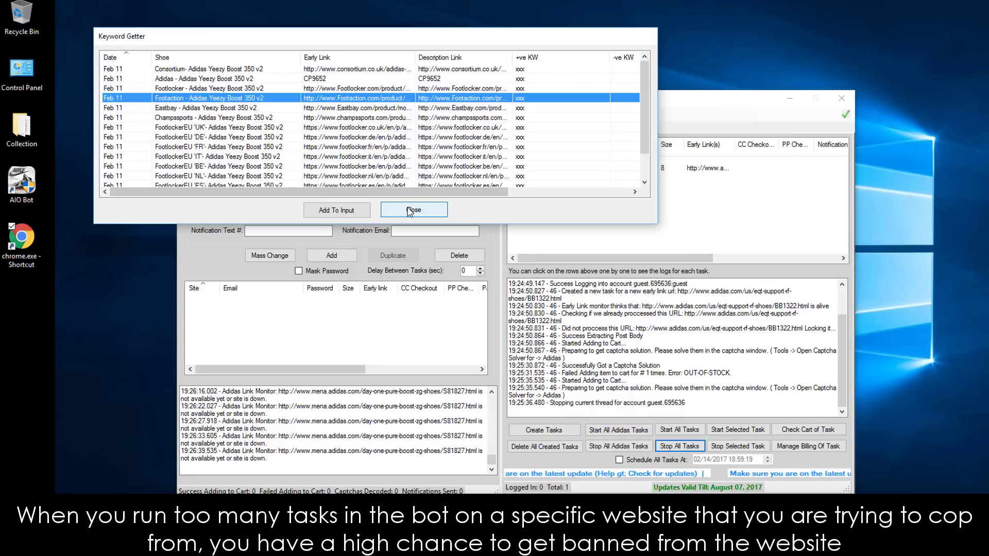
click(411, 209)
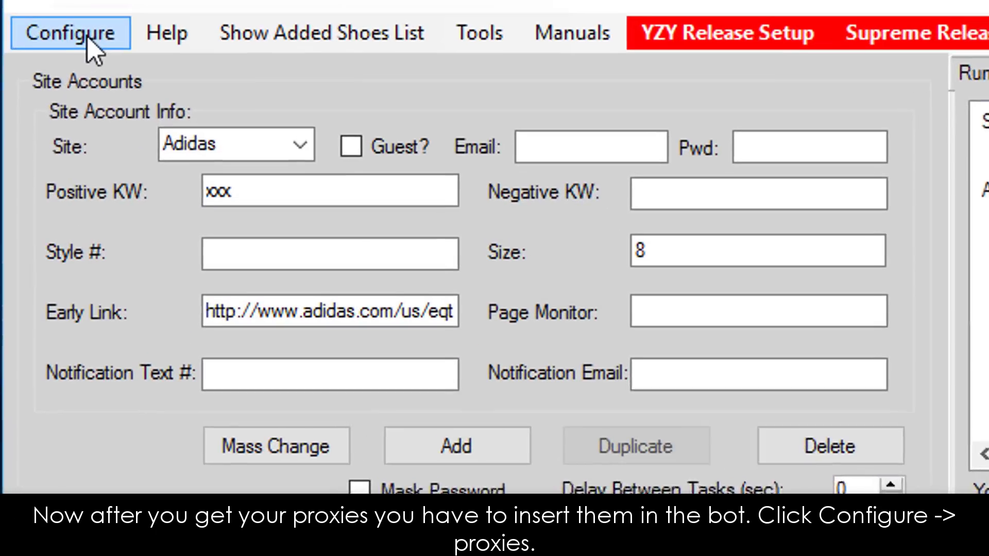
Paste the proxy list with its login details as the normal proxies in the proxy settings and enable proxies.
click(86, 40)
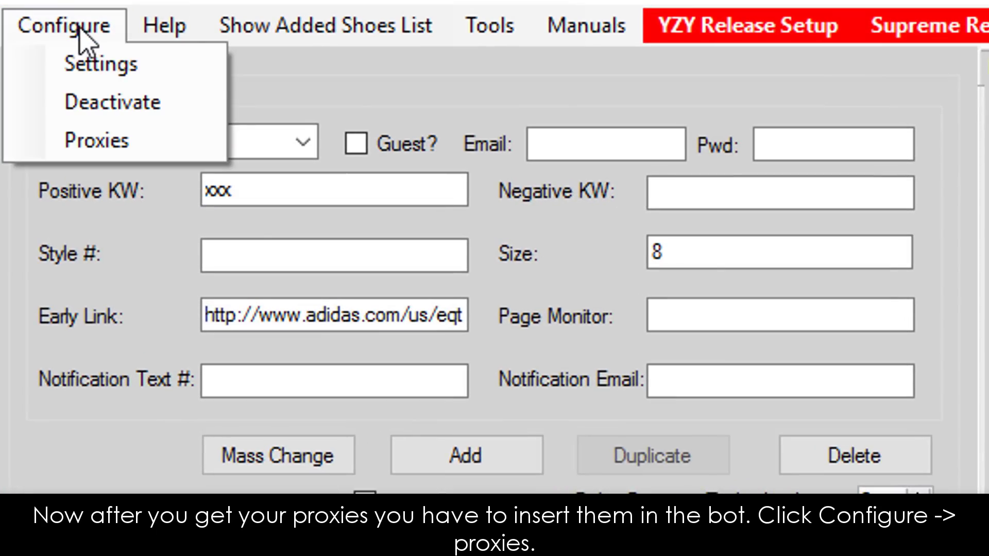
click(97, 140)
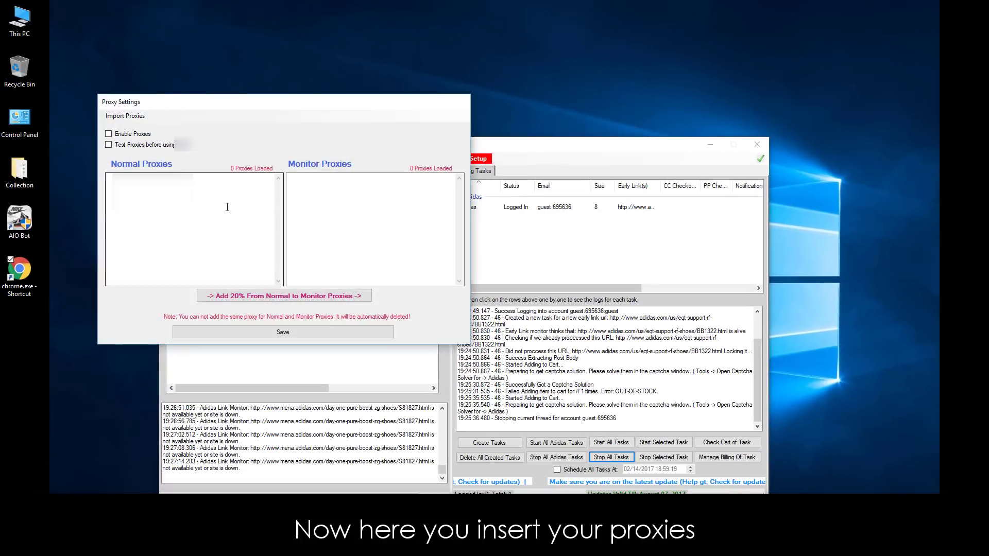
click(227, 207)
key(ctrl+v)
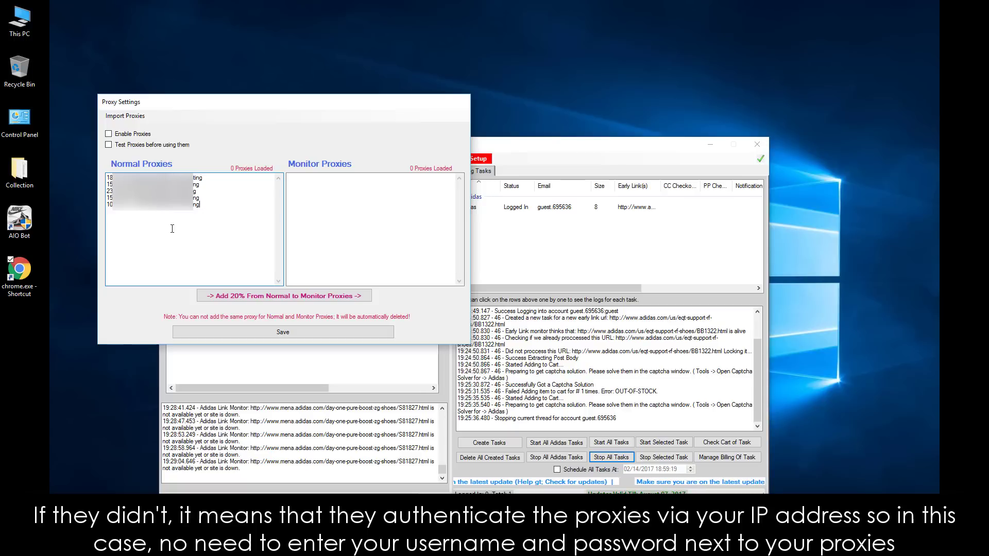
click(133, 134)
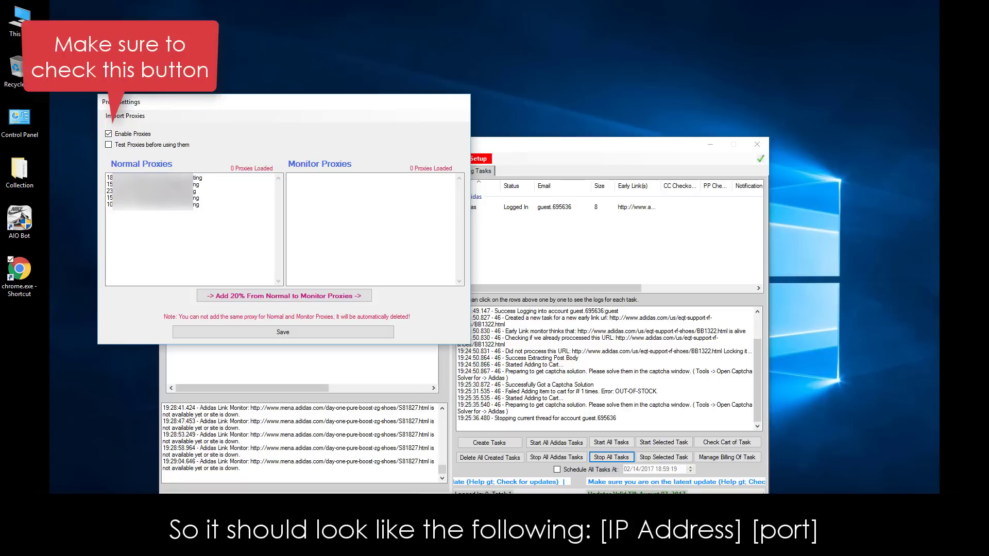
Move 20% of the normal proxies to the monitor proxies, remove them from the original list, and save the proxy settings.
click(253, 298)
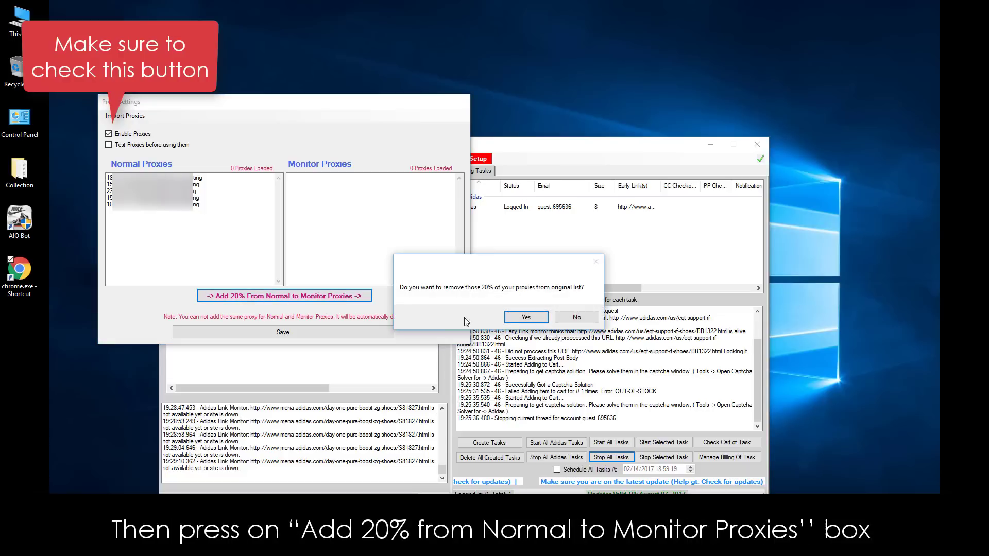
click(526, 317)
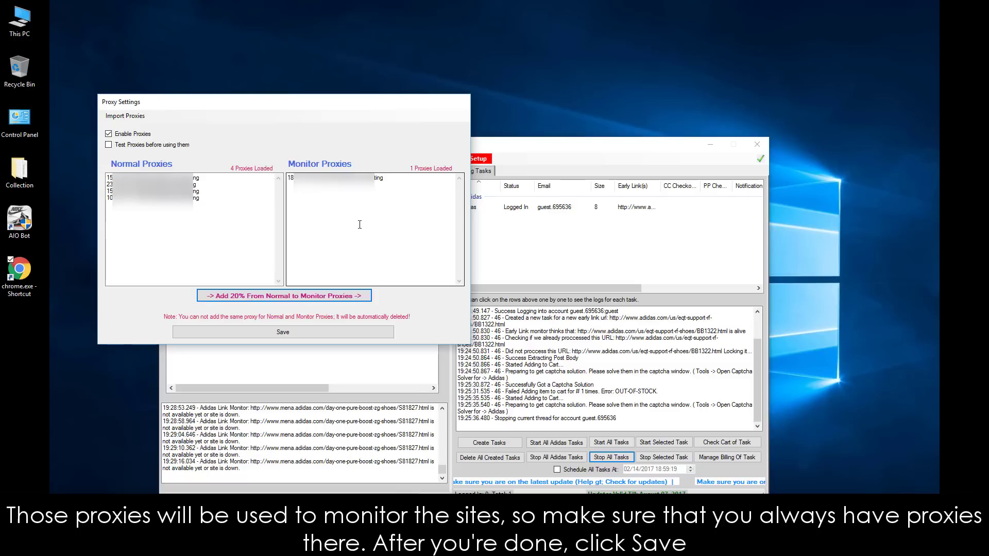
click(320, 332)
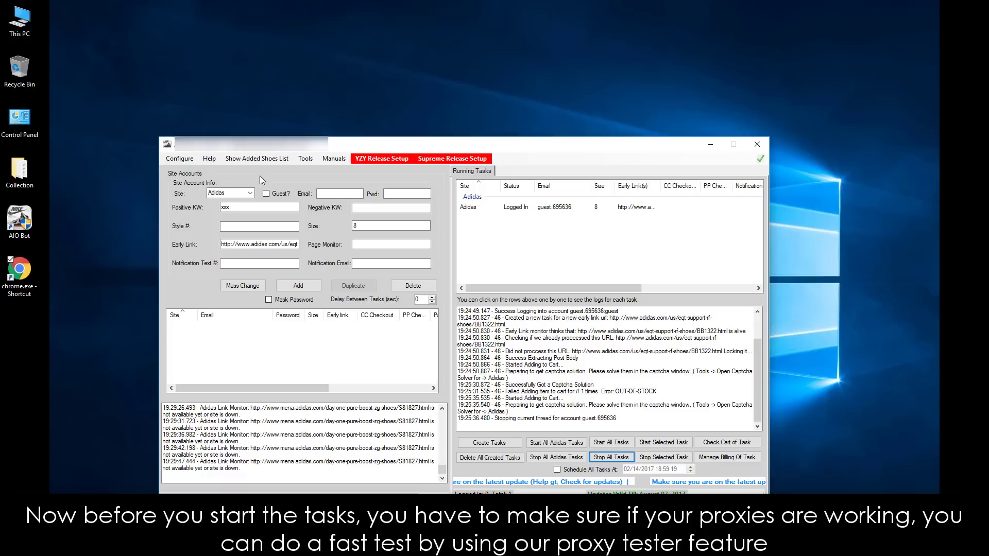
Open the Proxy Tester, paste the proxy list with its login details, choose FootLocker as the site, and test the proxies.
click(303, 161)
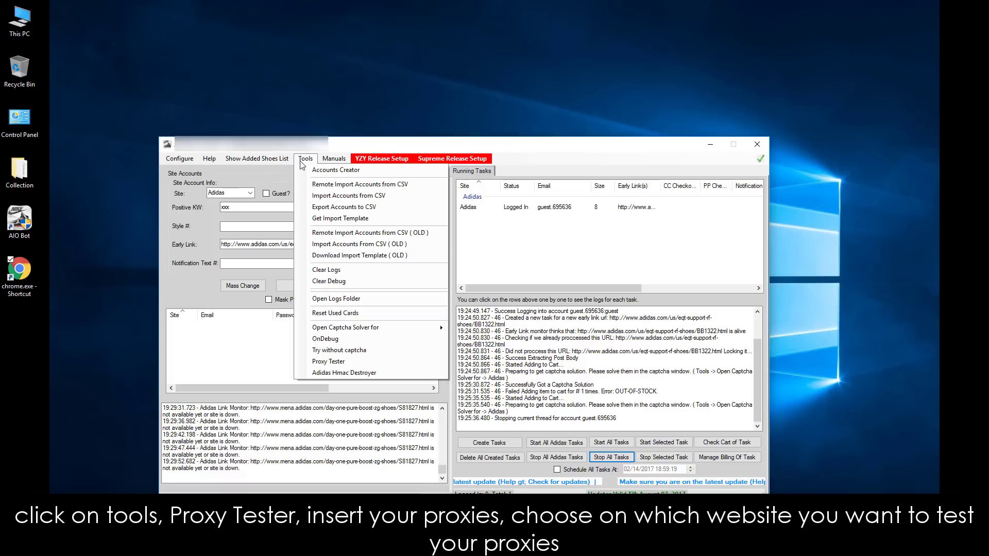
click(360, 362)
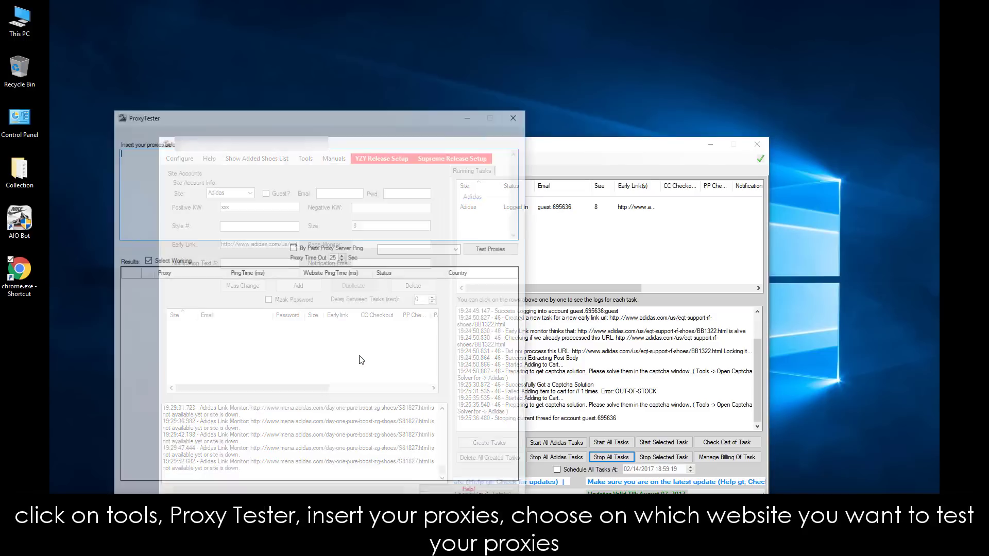
key(ctrl+v)
click(458, 248)
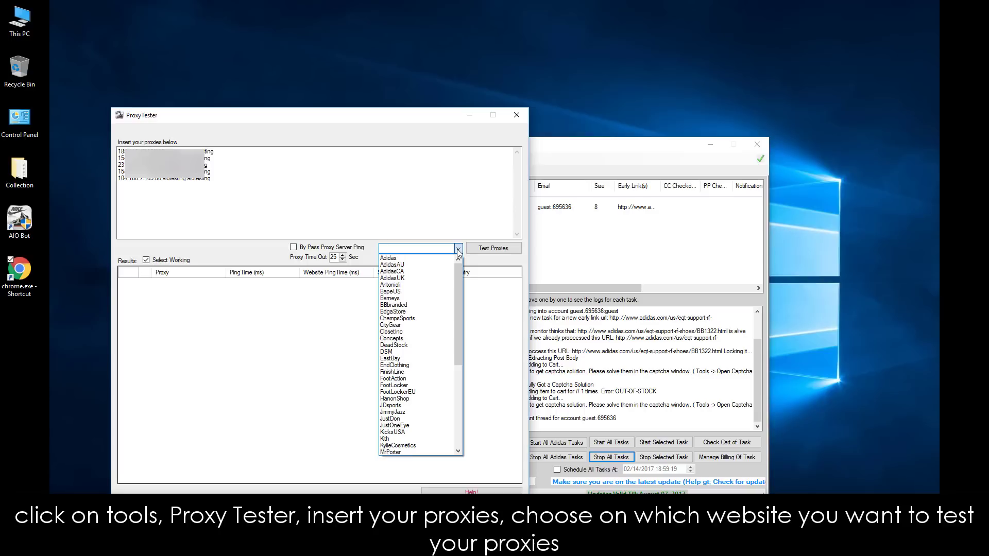
text(footAction)
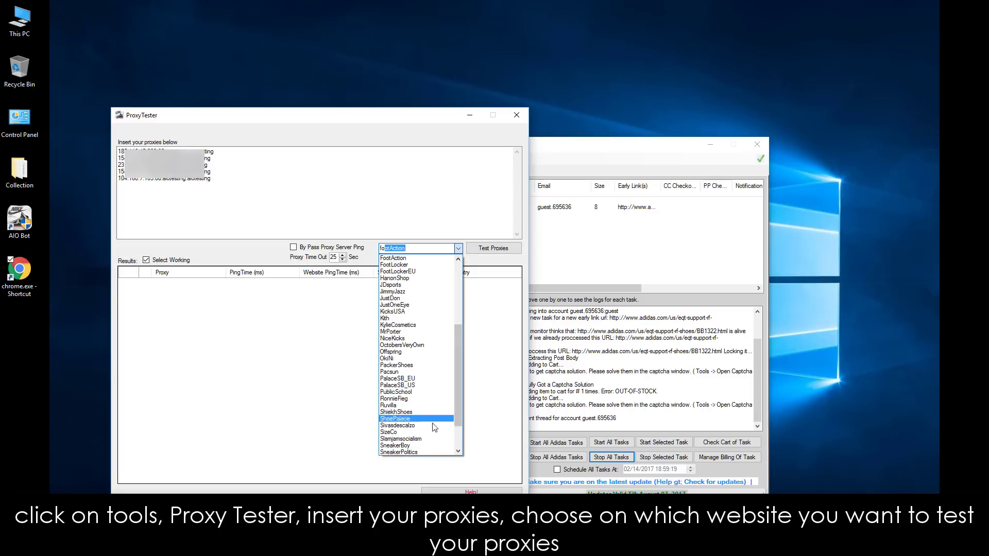
click(433, 265)
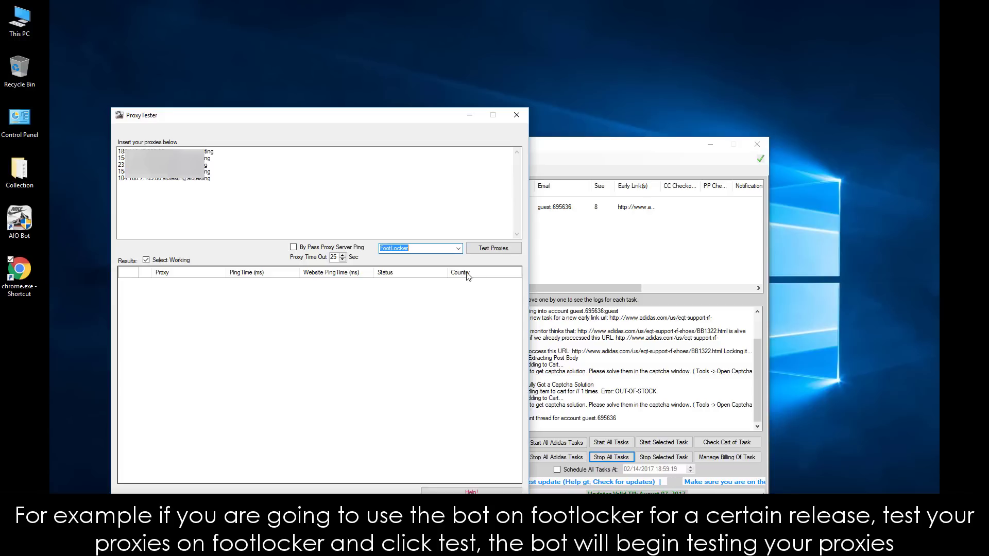
click(502, 248)
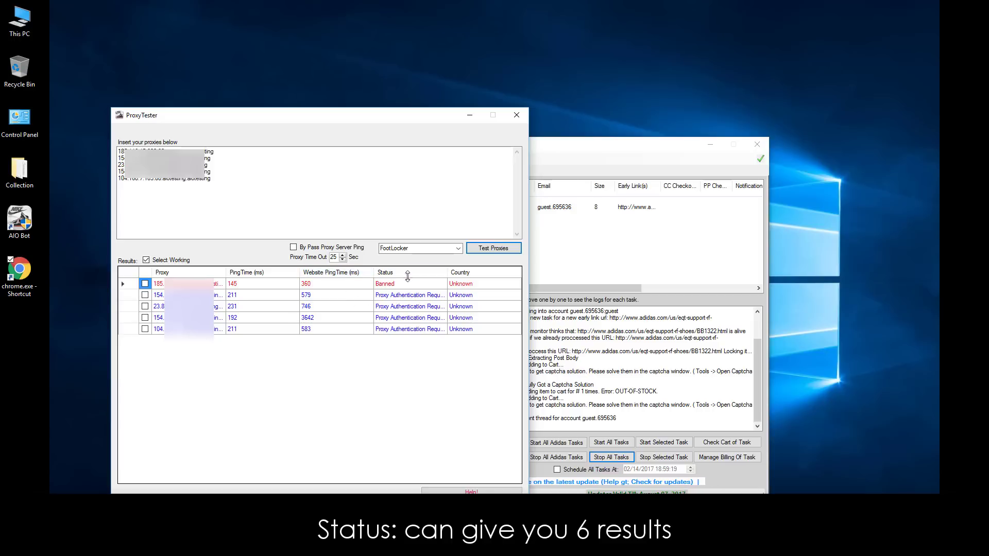
Read the Proxy Tester help on ping times and status meanings, then close the help and the tester.
click(472, 492)
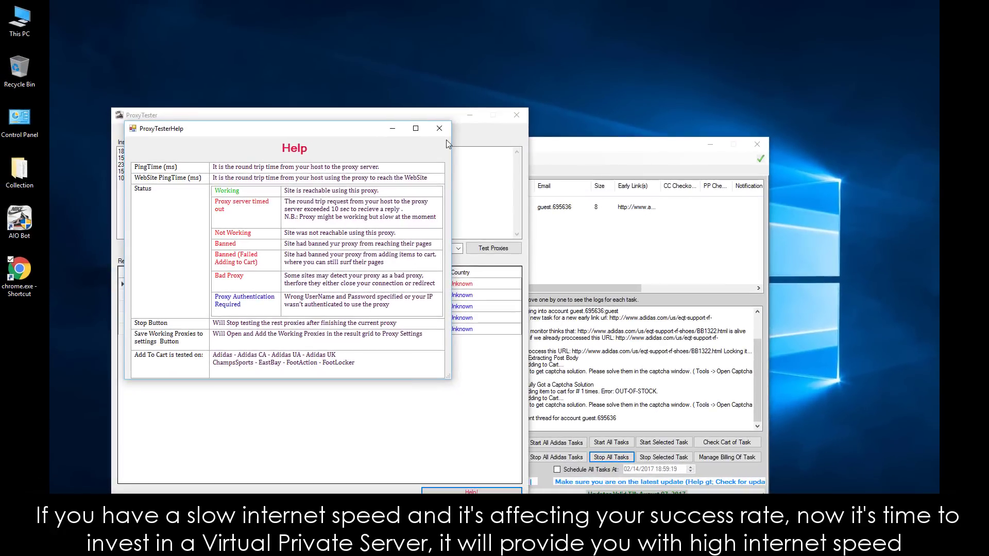
click(440, 129)
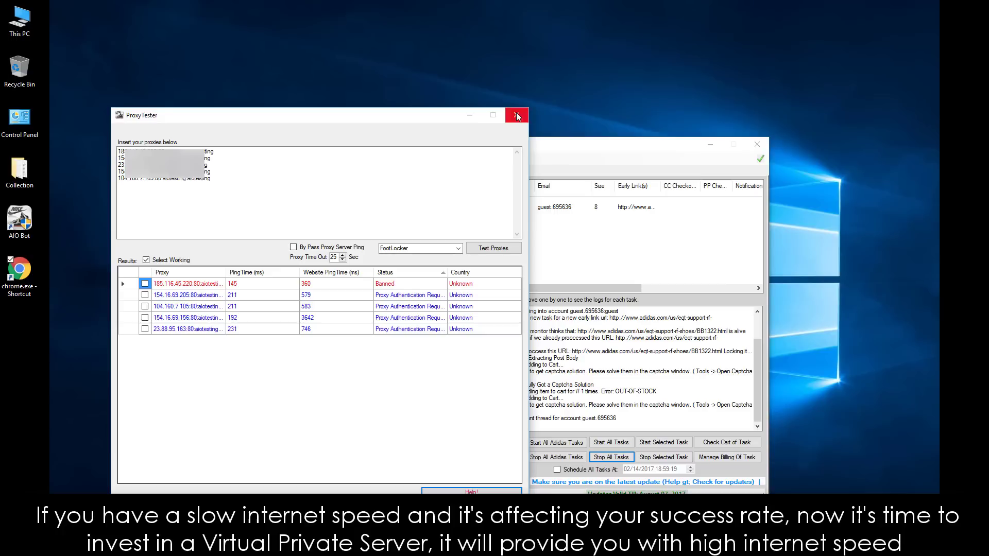
click(516, 116)
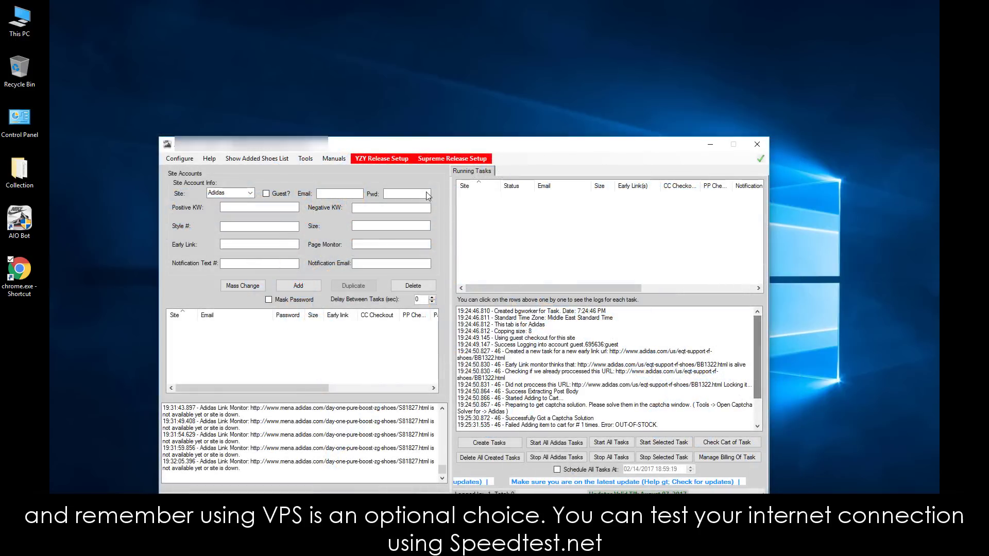
Show the list of sites for which the captcha solver can be opened.
click(306, 159)
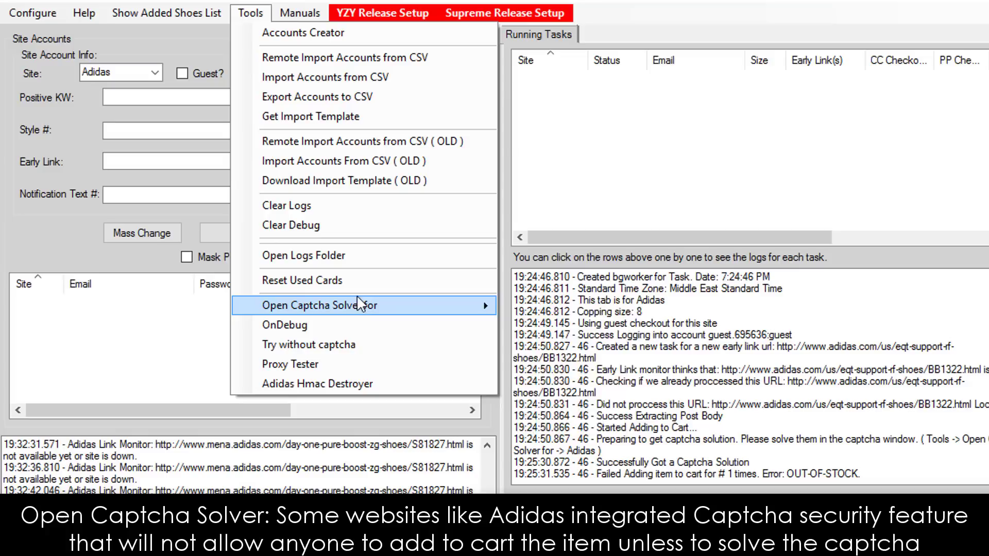
mouse_move(362, 305)
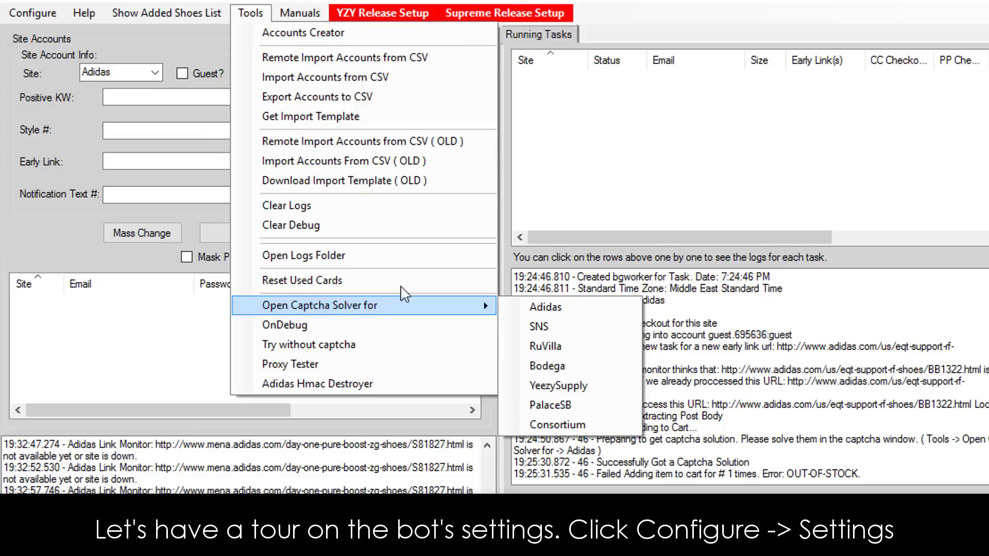
Open the bot's settings and look through the Twitter, email notification, delay and Twilio SMS options.
mouse_move(72, 19)
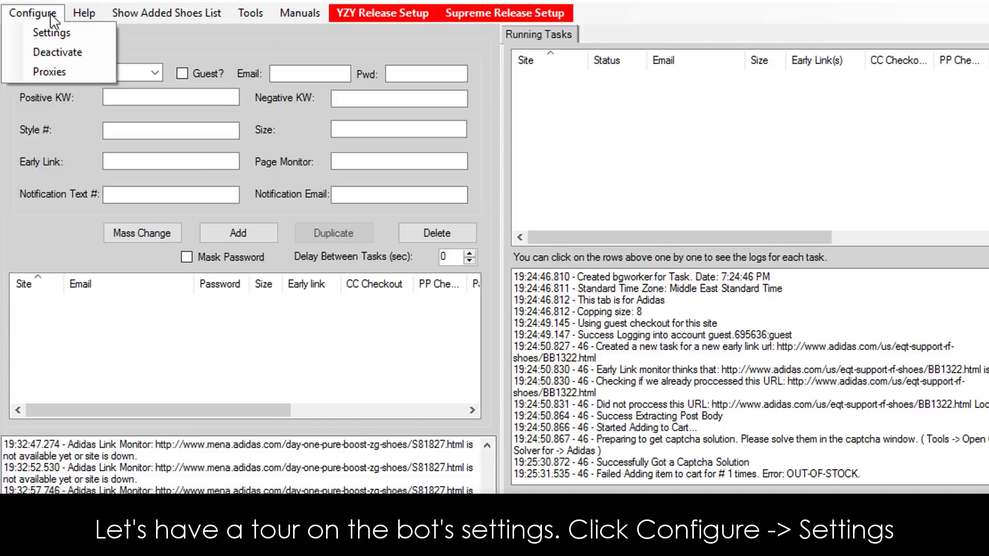
click(51, 32)
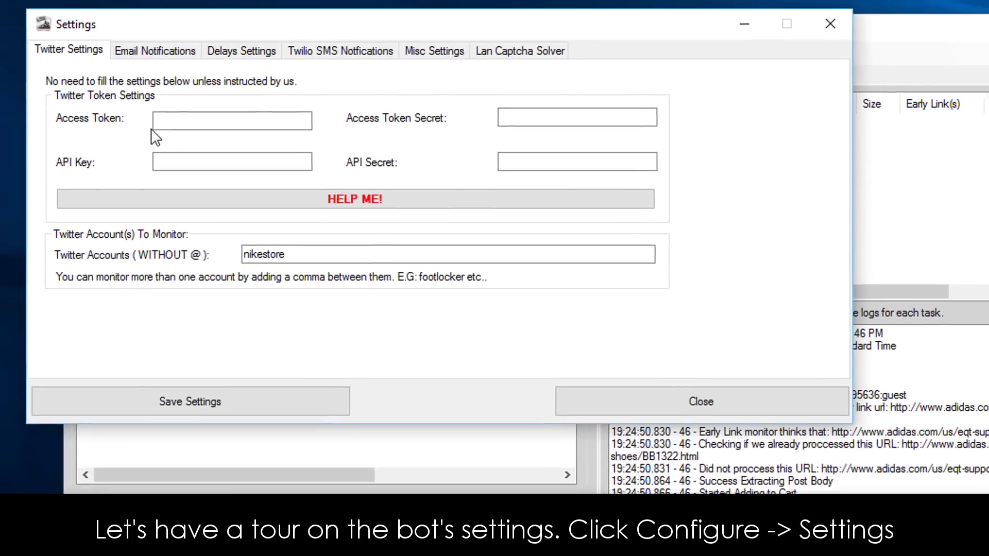
click(173, 54)
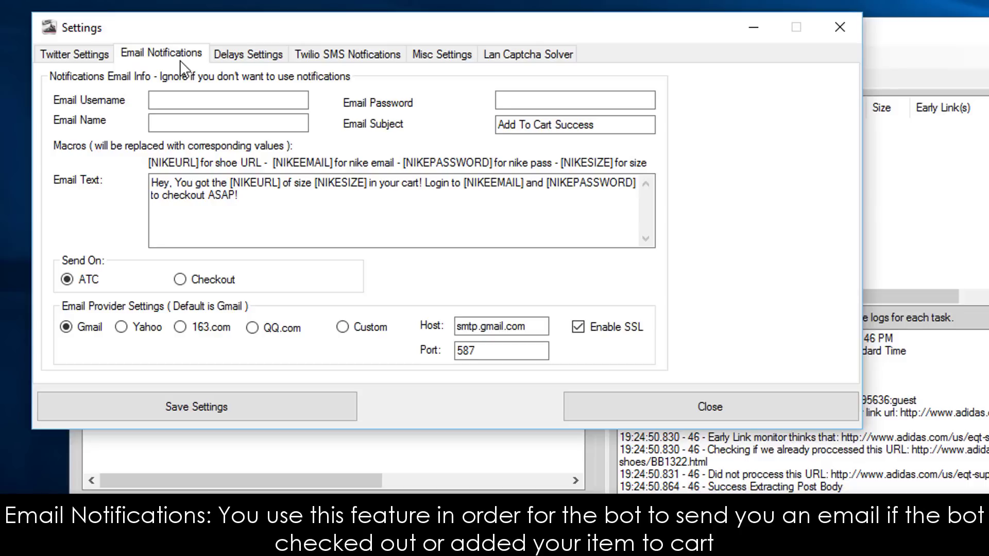
click(260, 55)
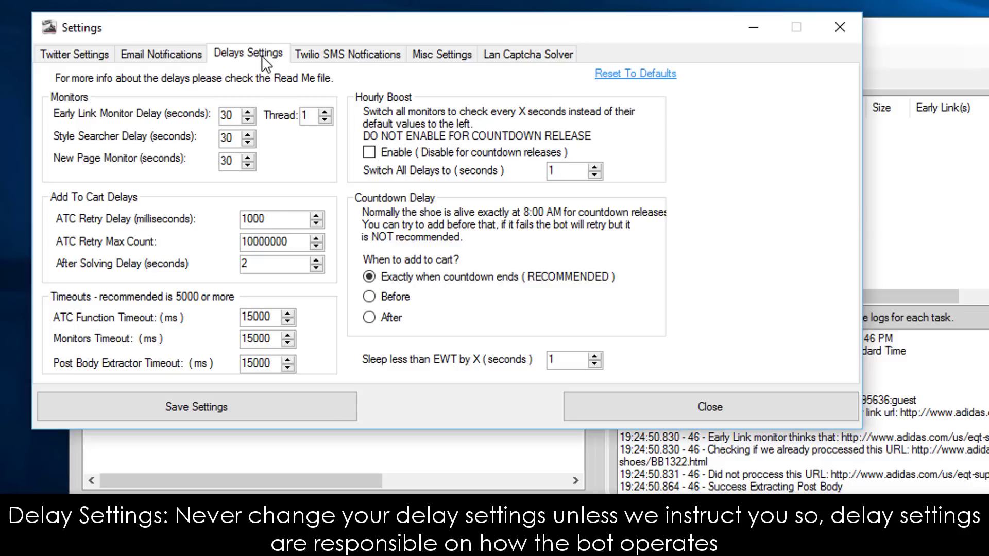
click(384, 60)
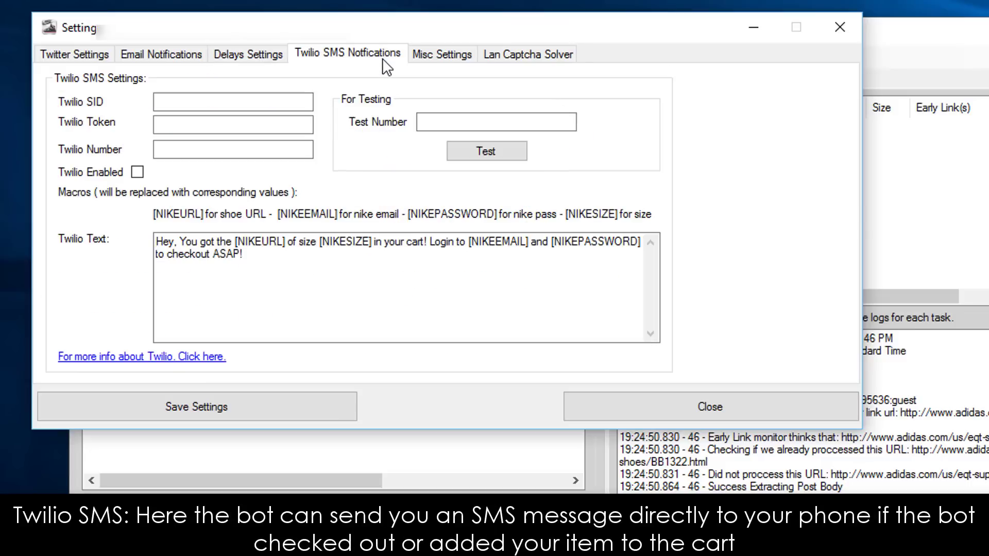